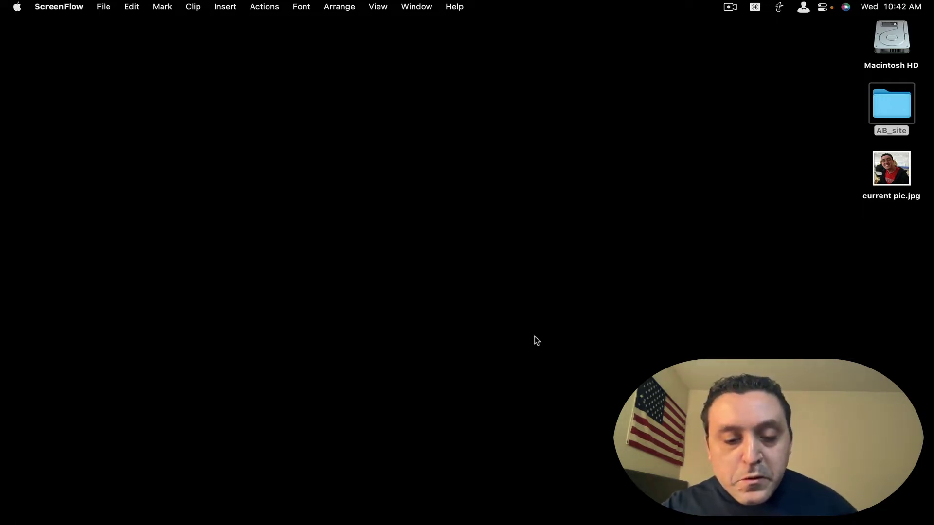
Open Alfred's preferences to check the installed version and its change log, and close the window
key("alt+space")
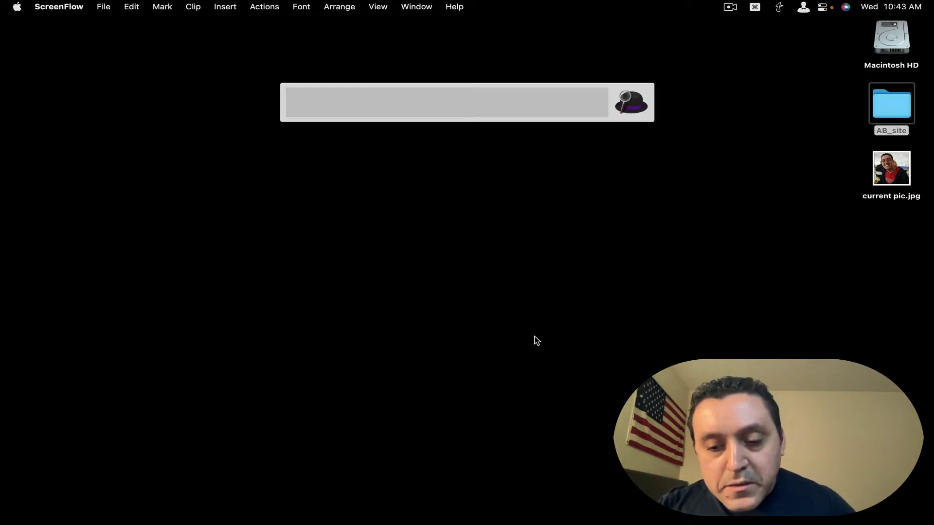
key("super+comma")
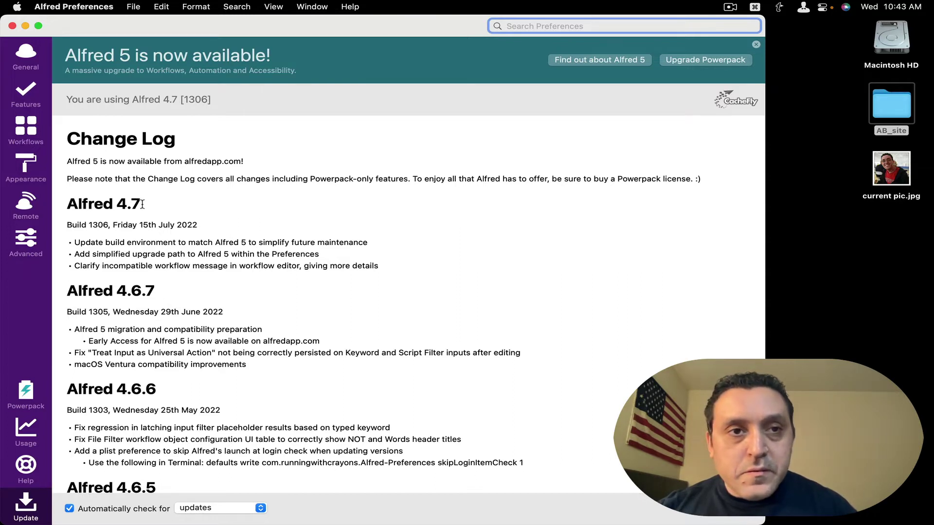
left_click(12, 26)
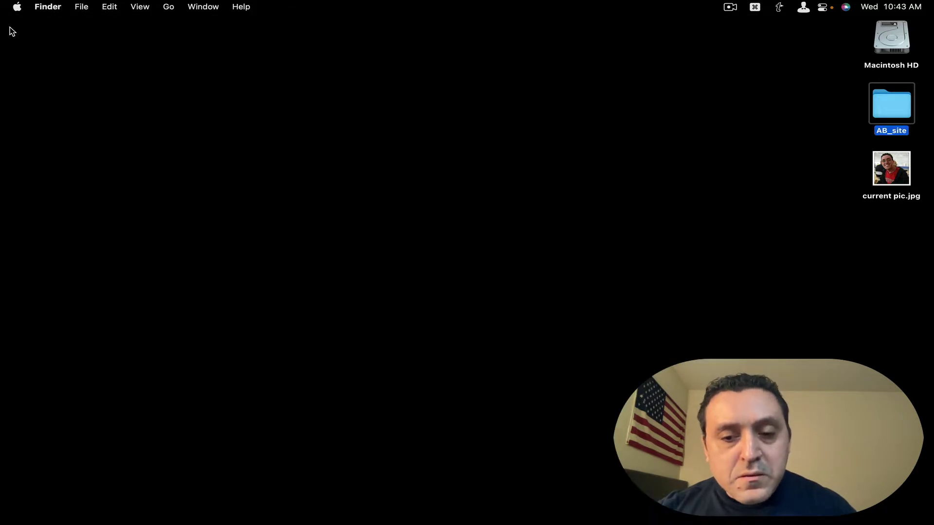
Switch to Safari and open the Alfred 5 license upgrade link from the support e-mail
mouse_move(506, 524)
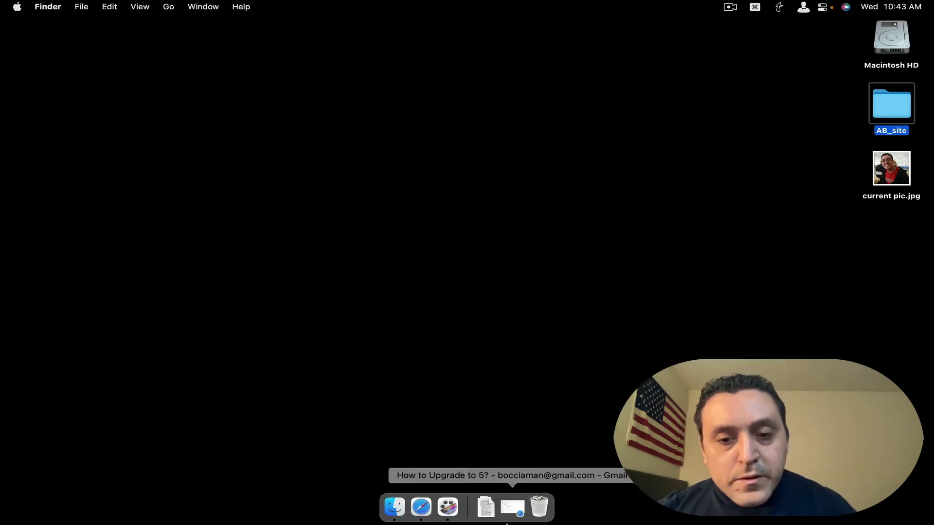
left_click(420, 508)
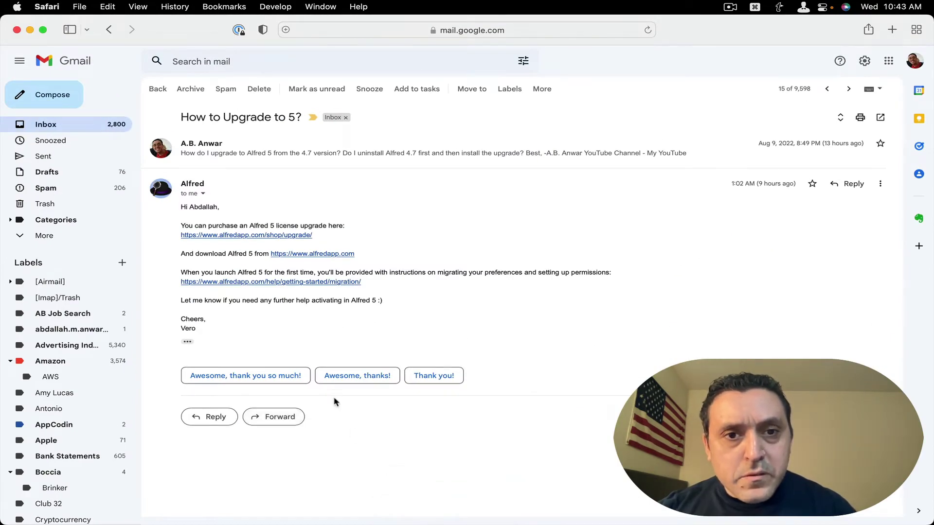
left_click(249, 236)
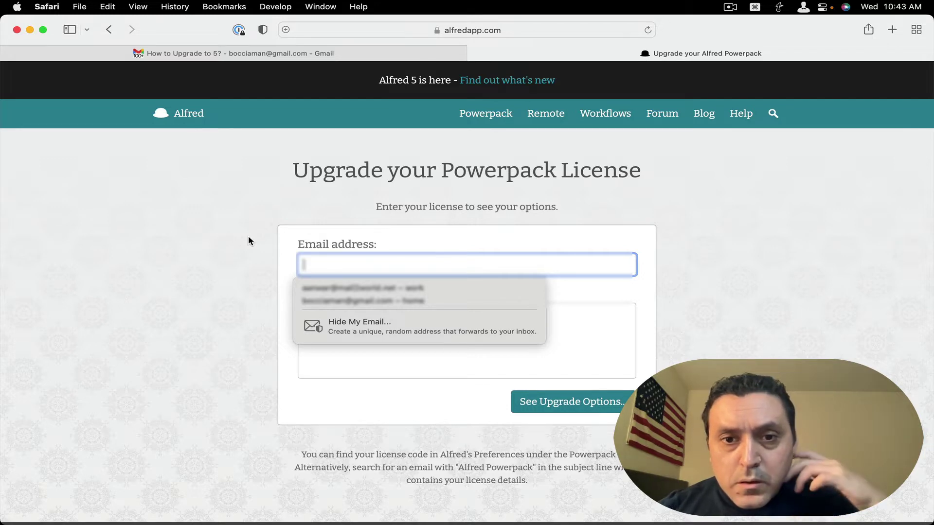
Fill in the license owner's e-mail address and try to see the upgrade options without a license code
key("Down")
key("Down")
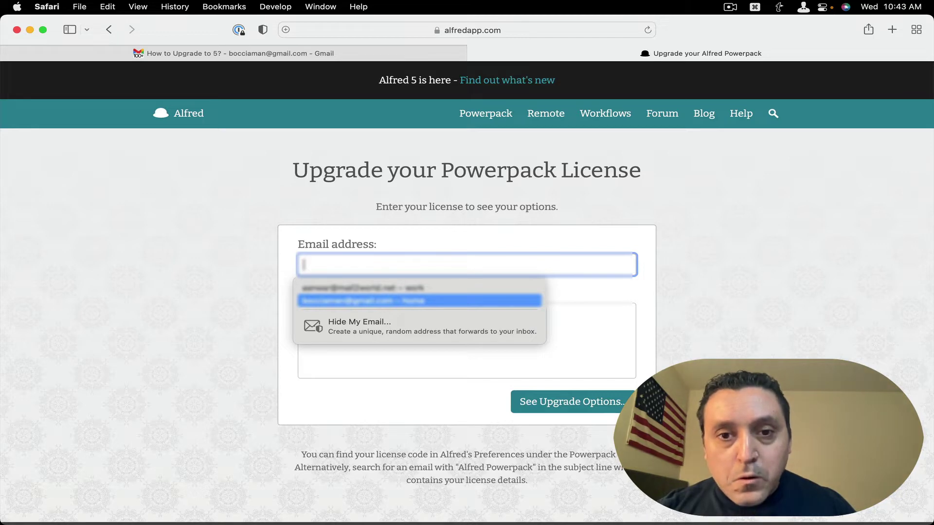
key("Return")
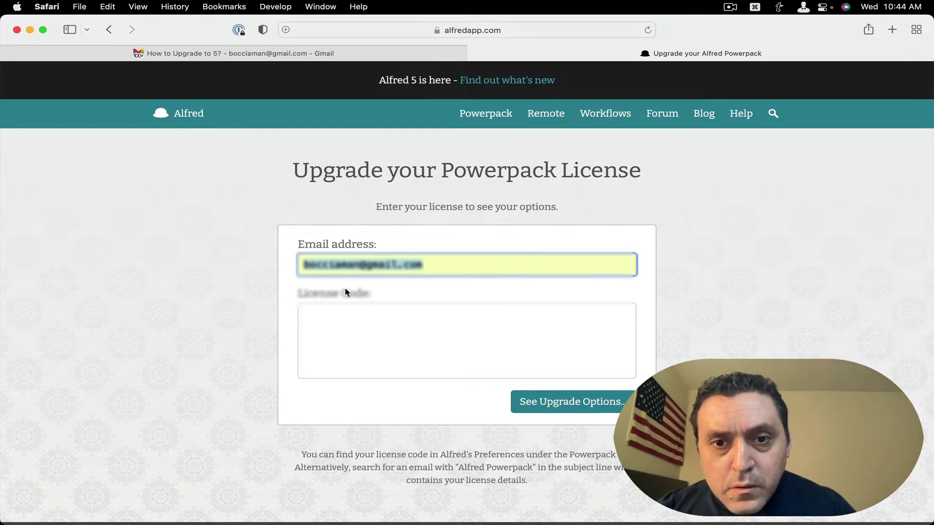
left_click(557, 404)
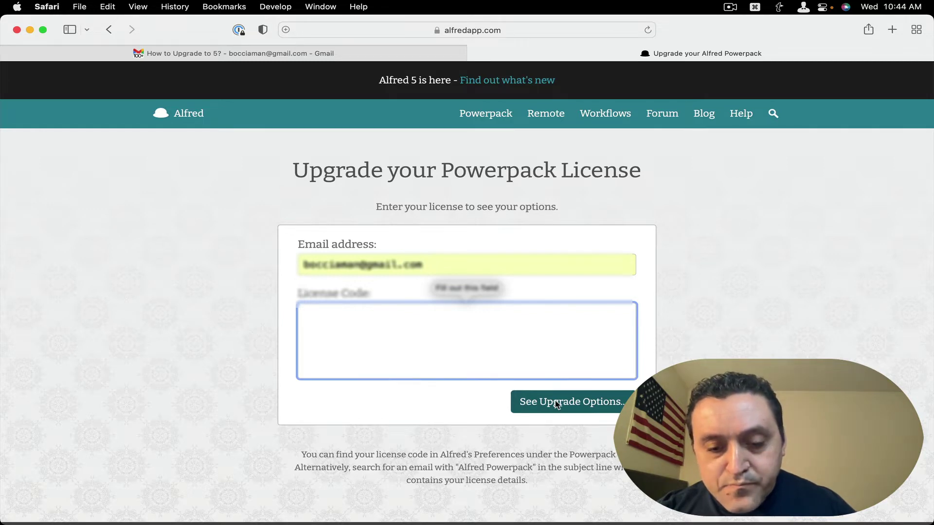
Switch to Alfred's preferences, copy the full Powerpack license code, and close the license details
key("alt+space")
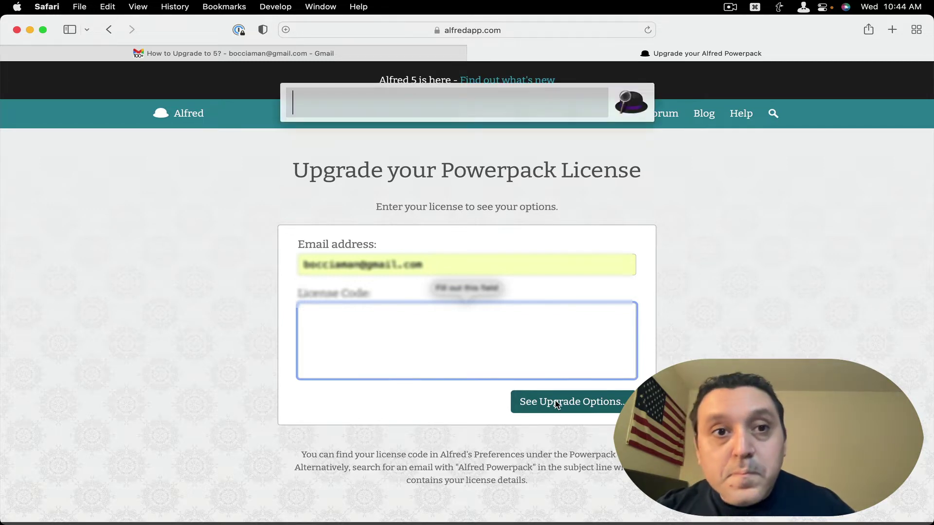
key("super+comma")
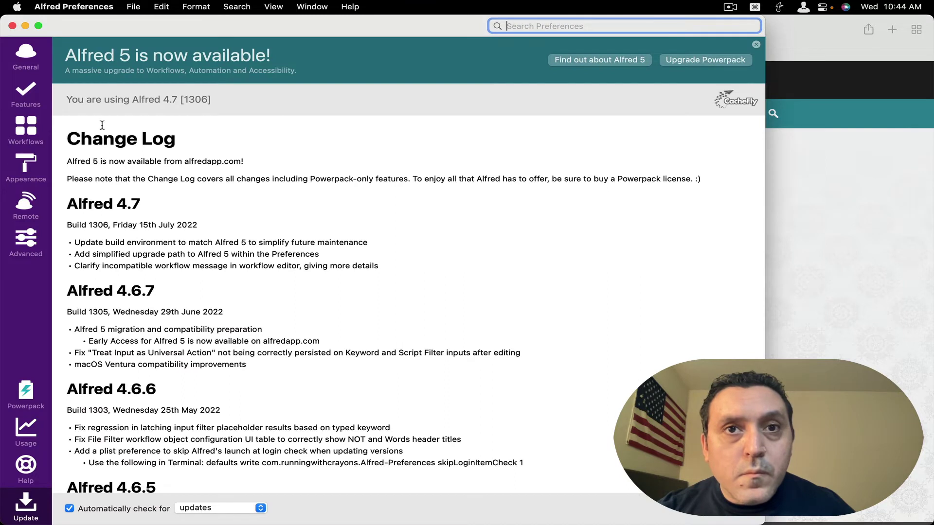
left_click(51, 6)
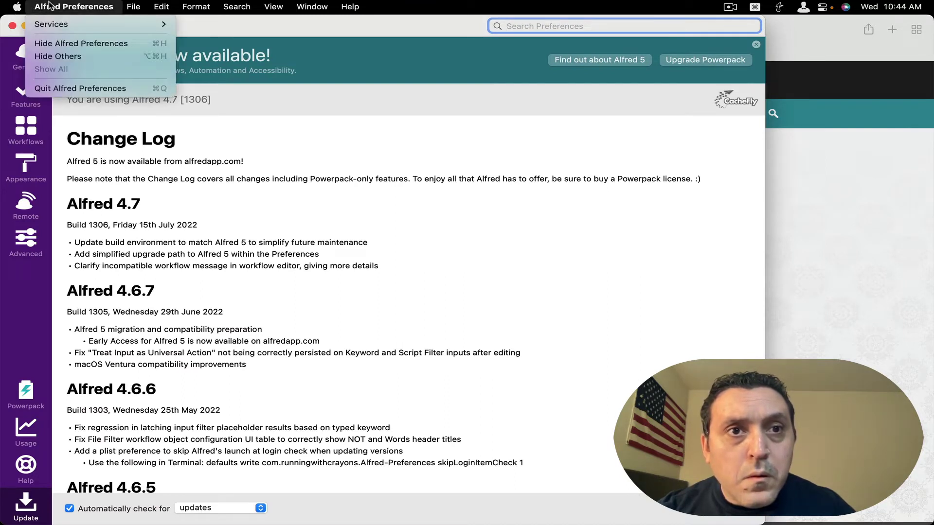
left_click(50, 6)
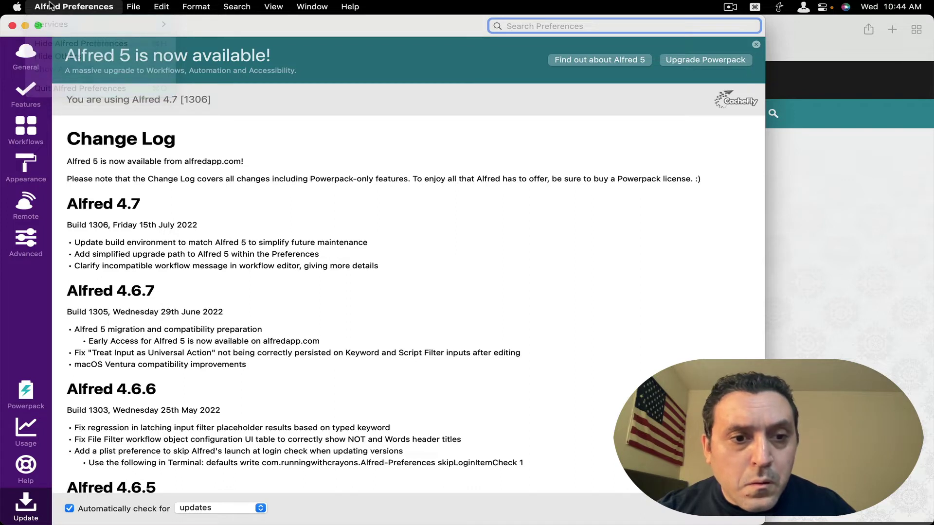
left_click(33, 402)
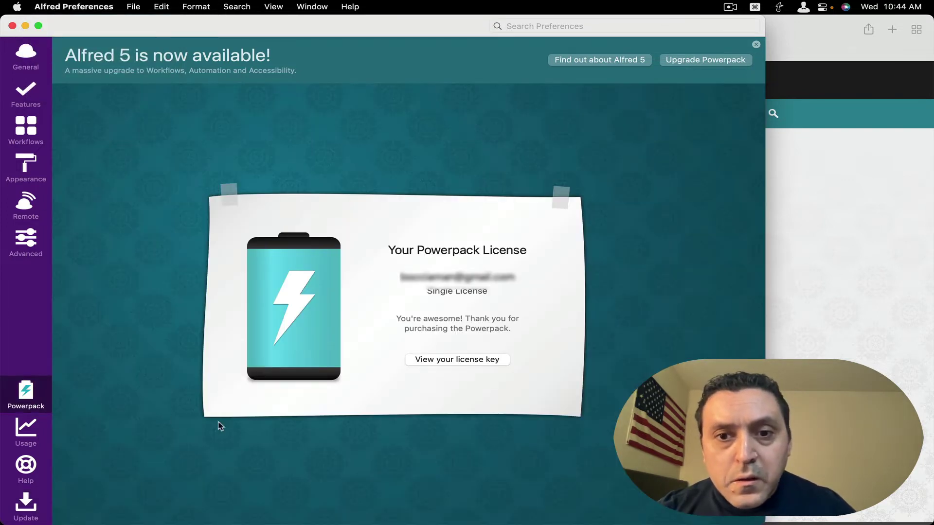
left_click(418, 360)
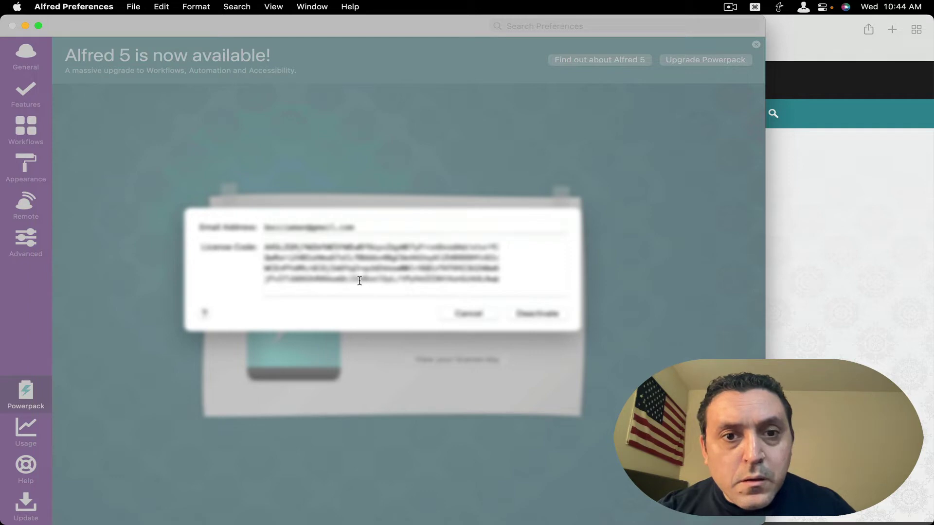
triple_click(340, 257)
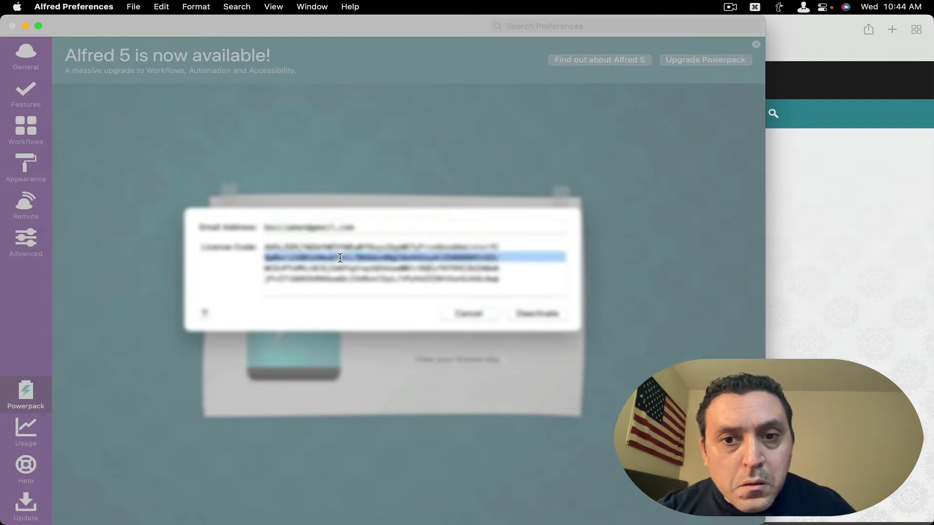
key("super+a")
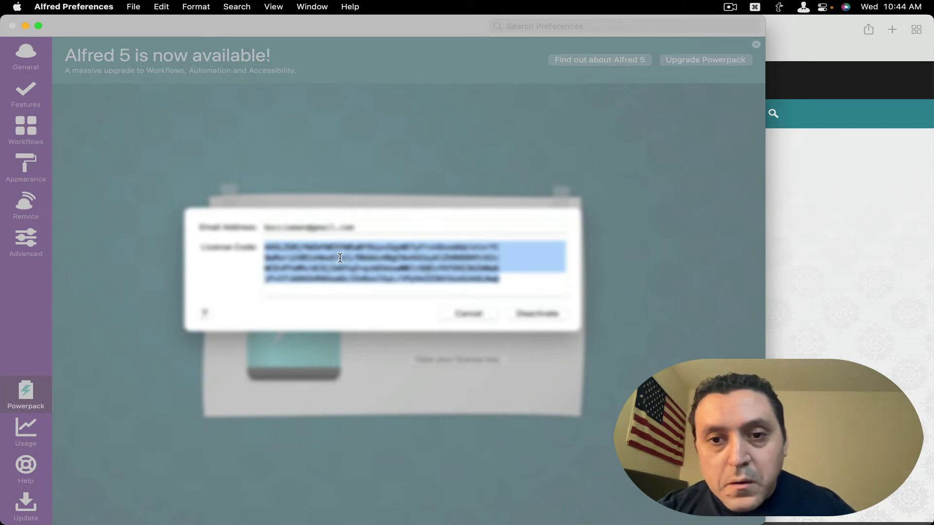
left_click(453, 313)
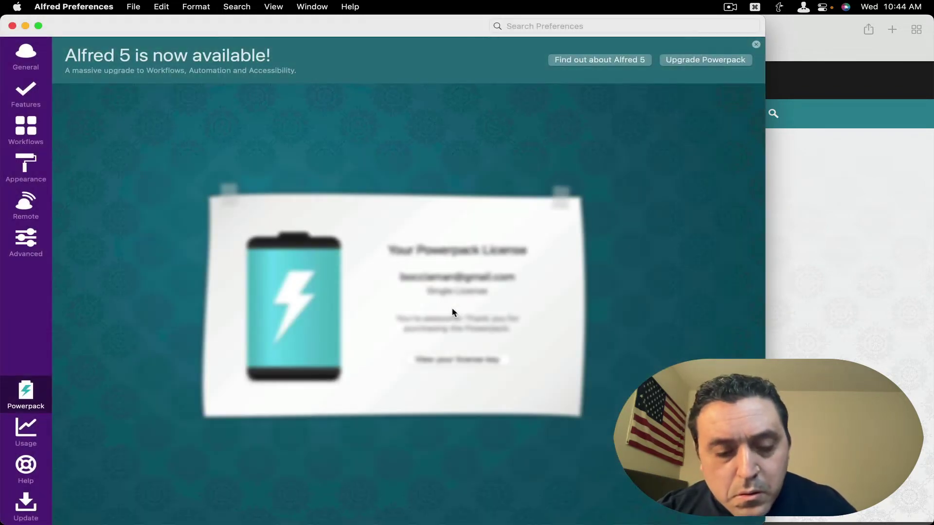
Return to Safari, paste the license code into the upgrade form, and request the upgrade options
key("super+Tab")
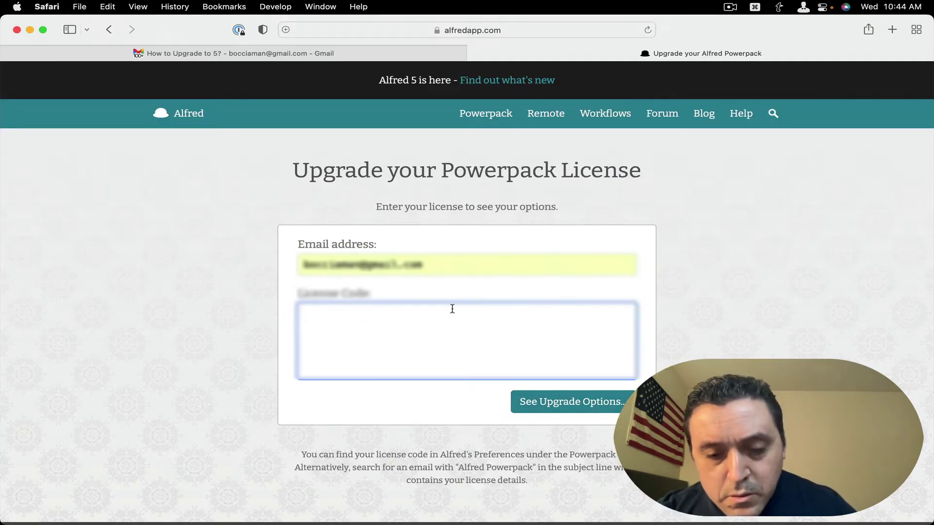
key("super+v")
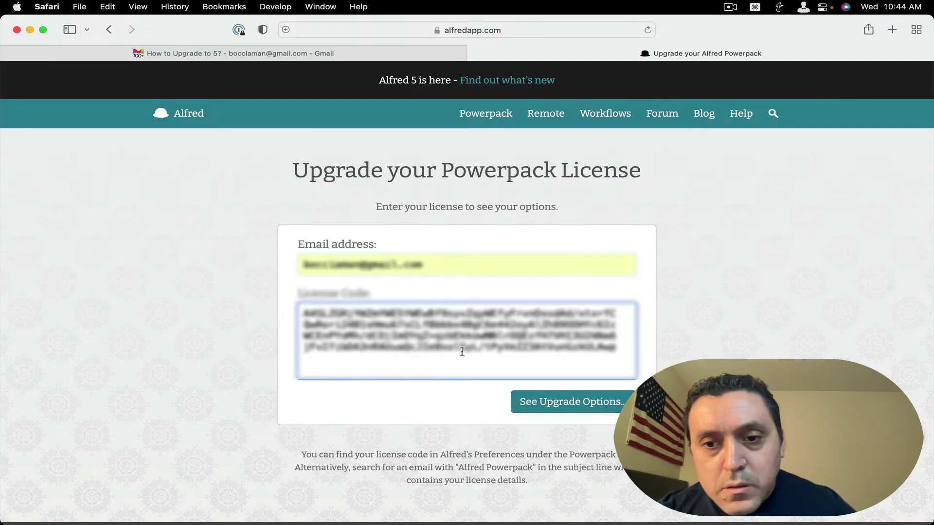
left_click(547, 408)
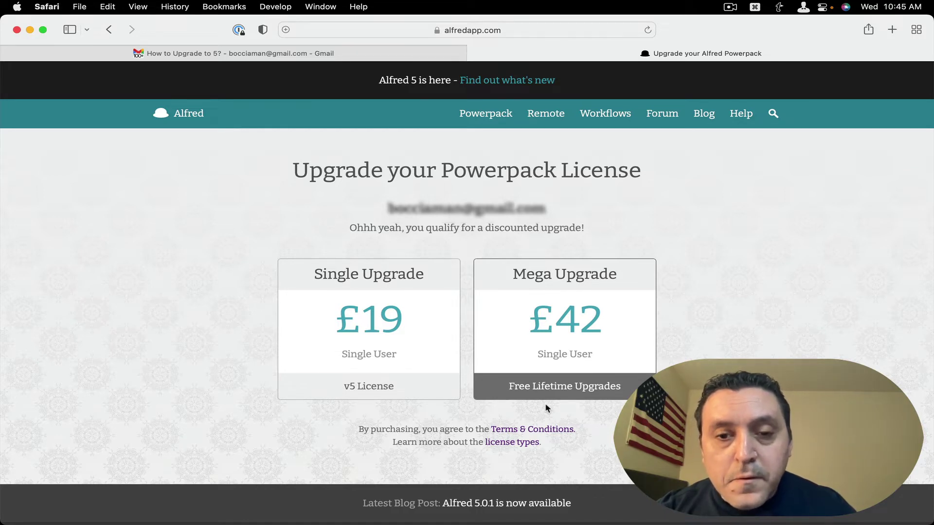
Choose the £19 Single Upgrade and enter the customer's full name
left_click(386, 378)
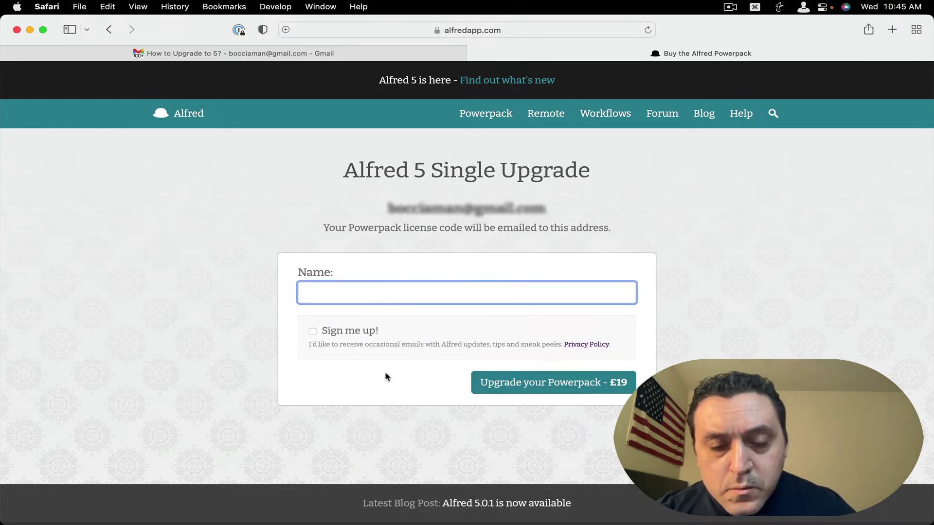
type("$an")
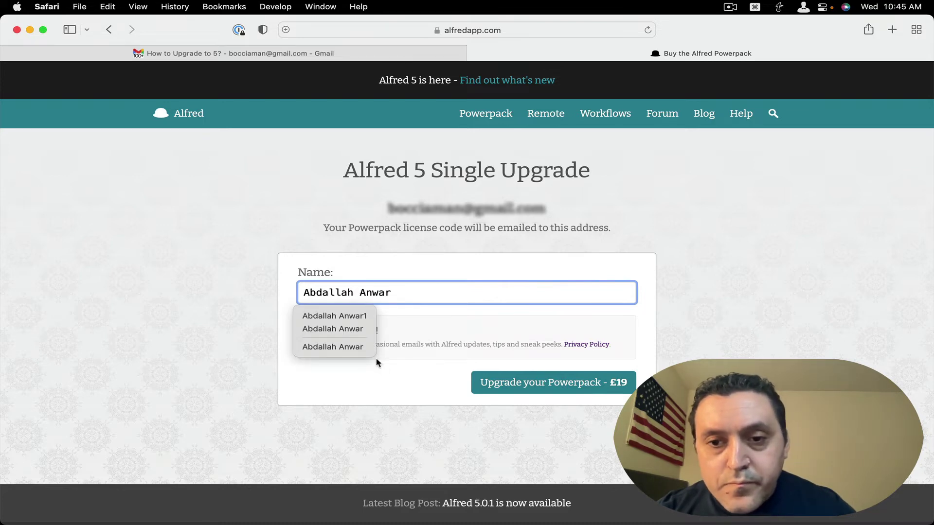
left_click(410, 388)
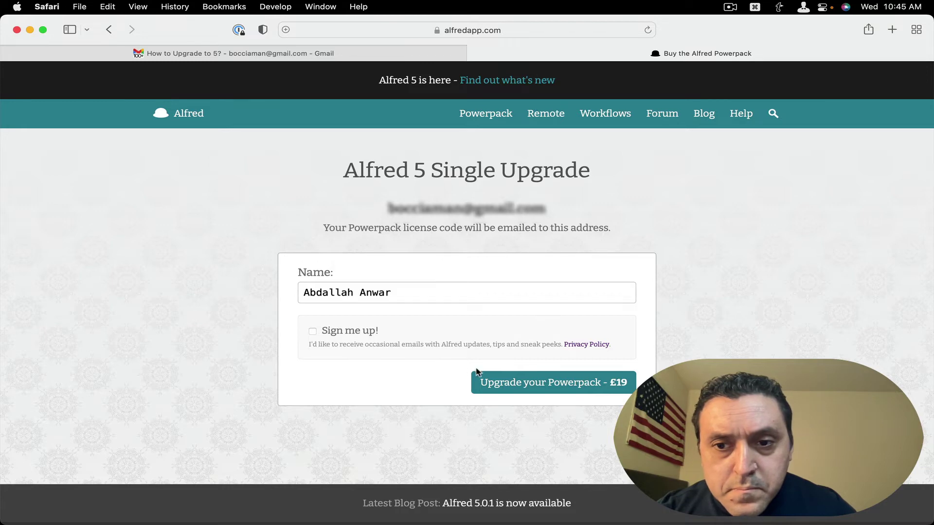
Proceed to the Powerpack upgrade checkout and enter the ZIP code for the United States location
left_click(493, 384)
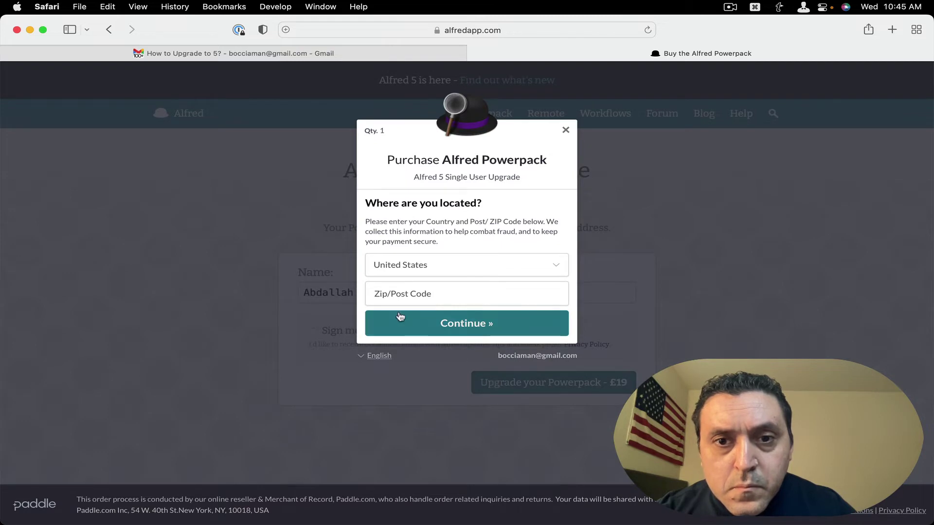
left_click(401, 293)
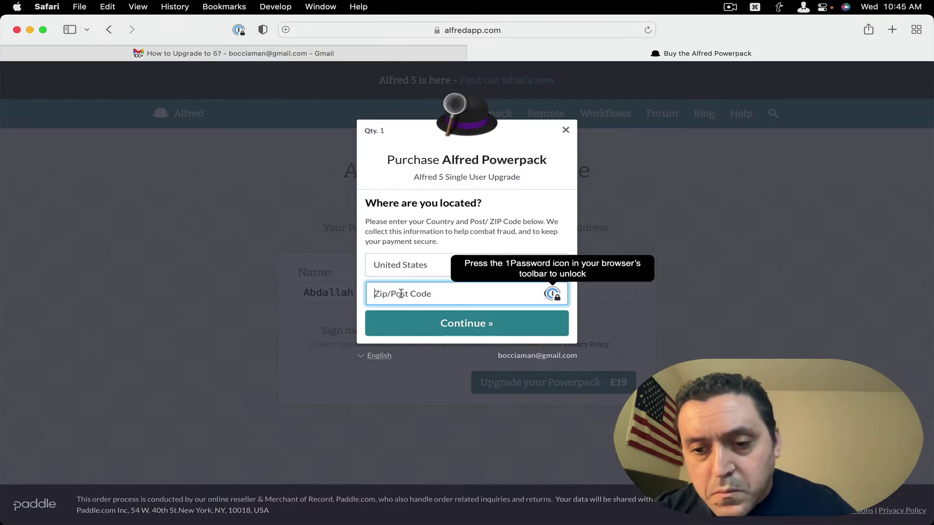
type("916")
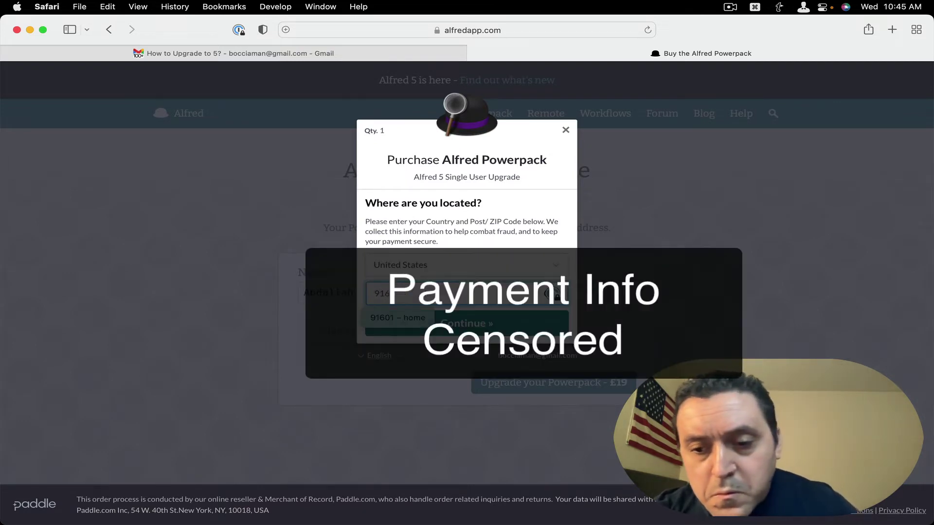
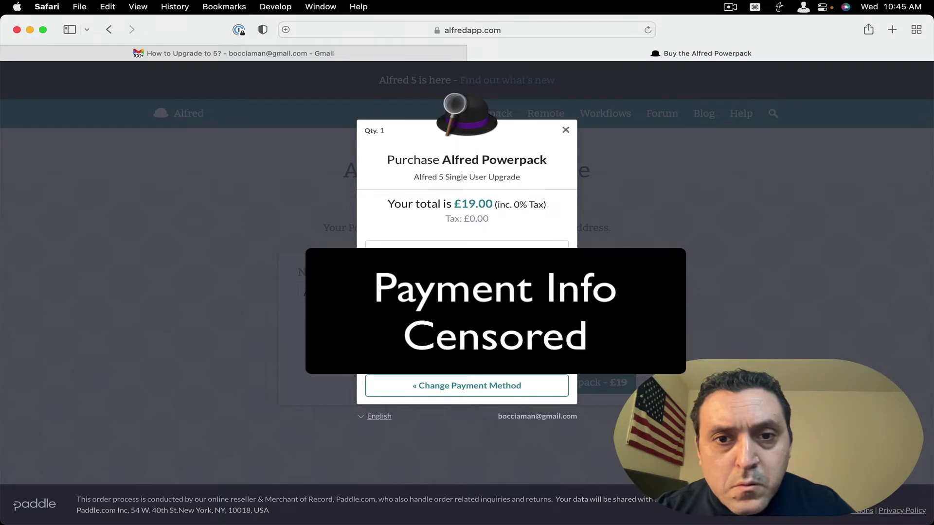
Unlock 1Password with the account password for the card details and submit the £19.00 Powerpack upgrade payment
left_click(467, 256)
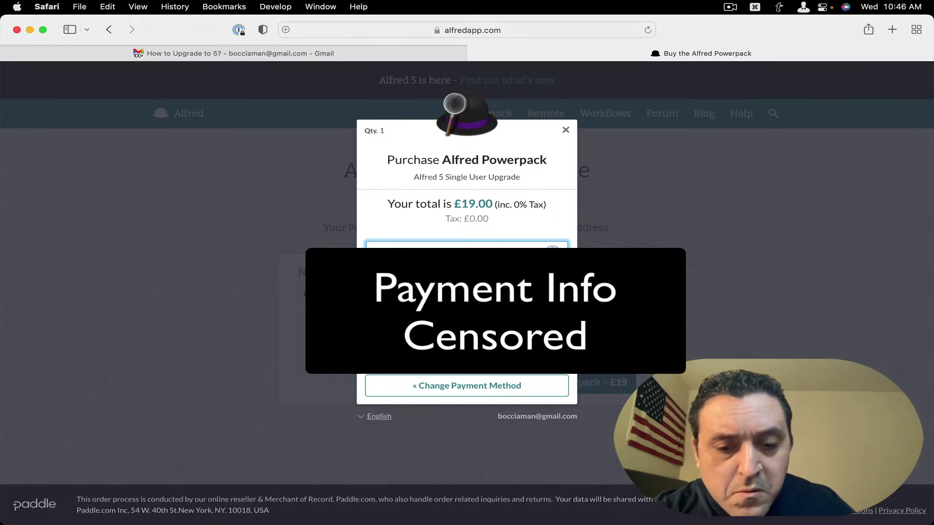
key("ctrl+alt+super+v")
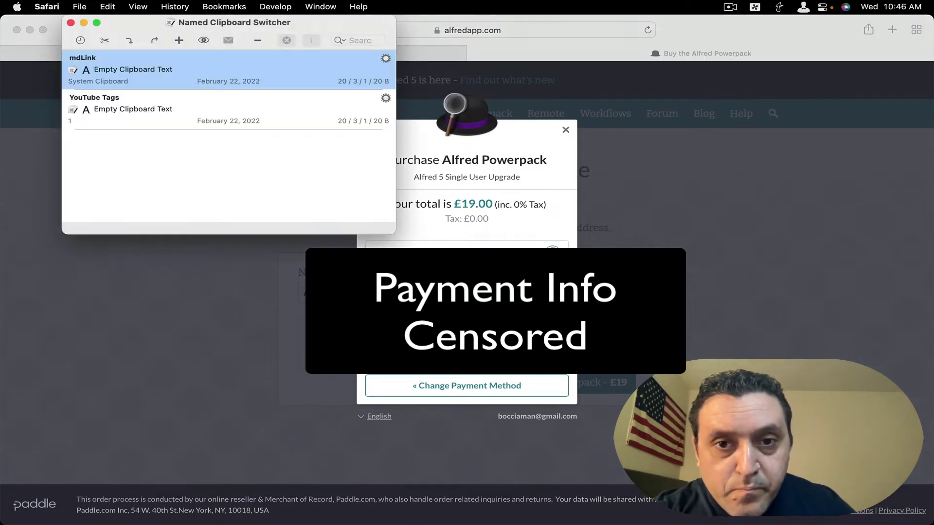
key("Return")
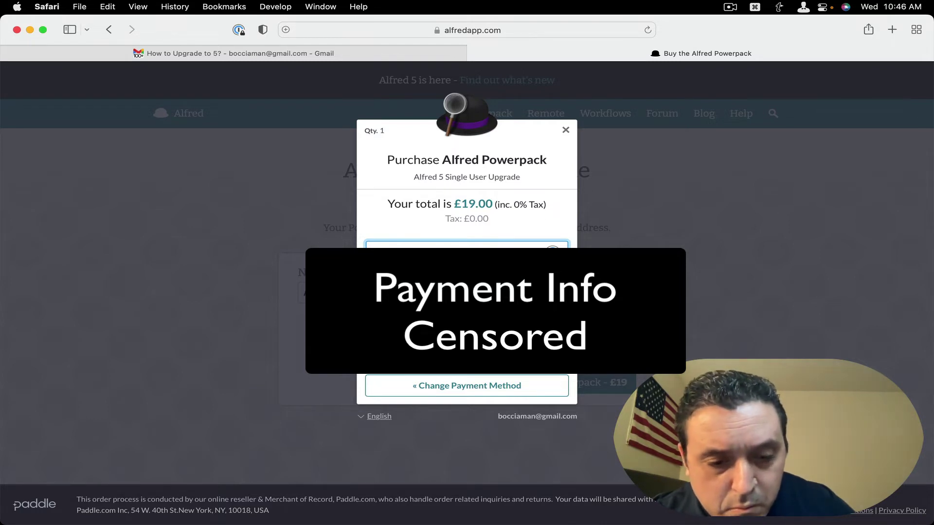
key("super+backslash")
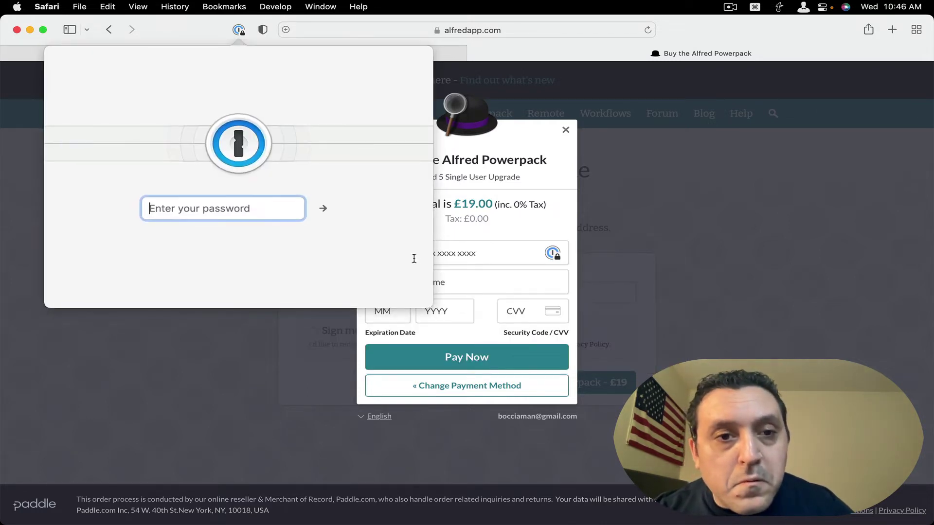
type("•")
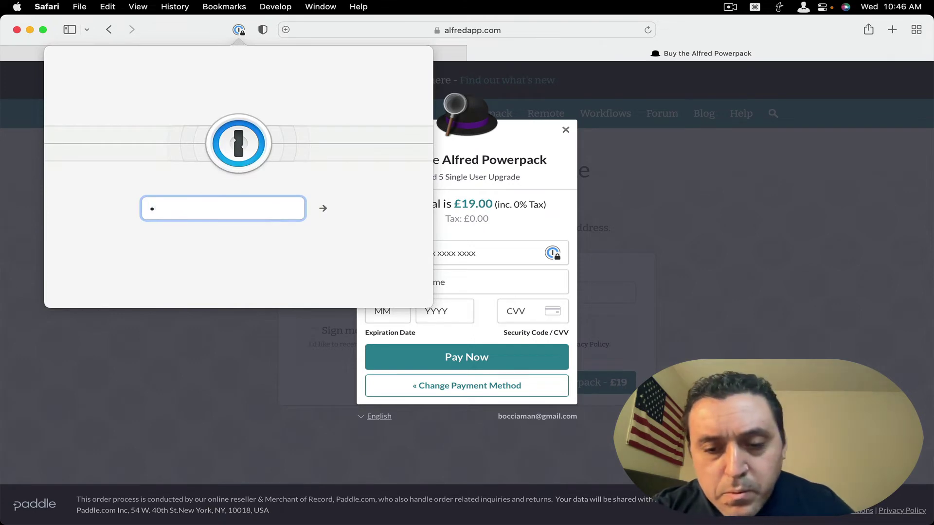
type("•••••")
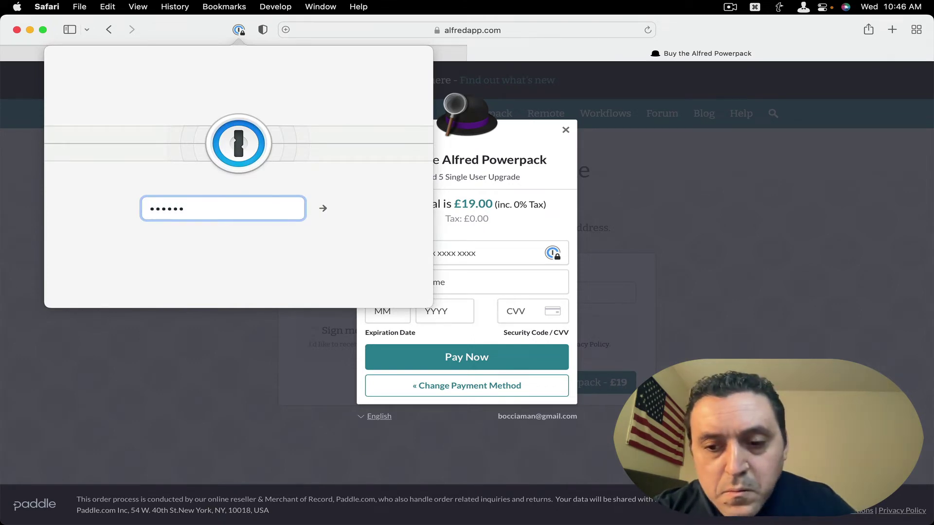
type("••••")
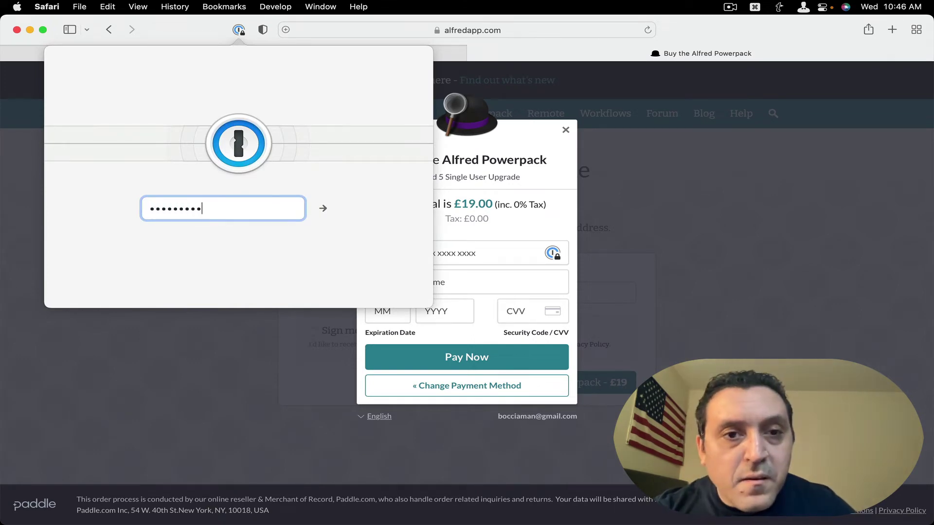
key("Return")
left_click(419, 358)
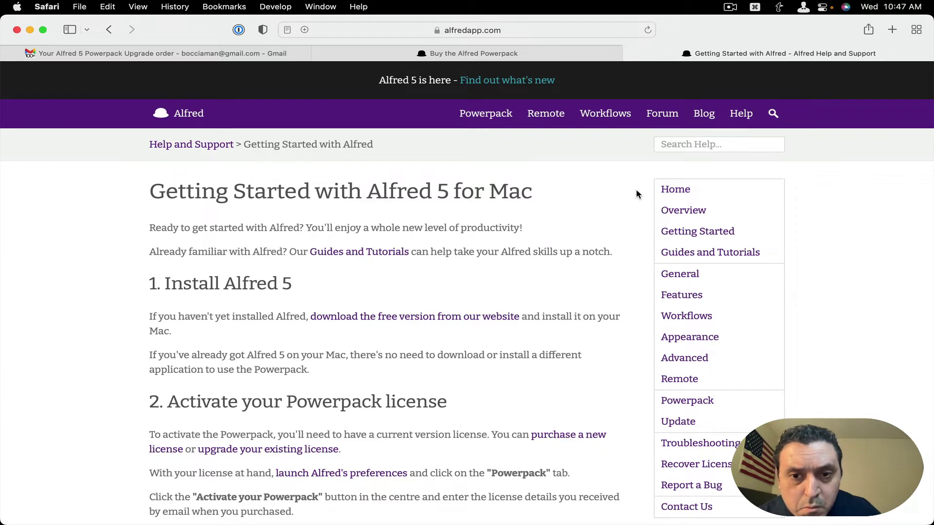
Go to the Alfred 5 download page and save Alfred_5.0.1_2067.dmg to the Downloads folder
left_click(464, 321)
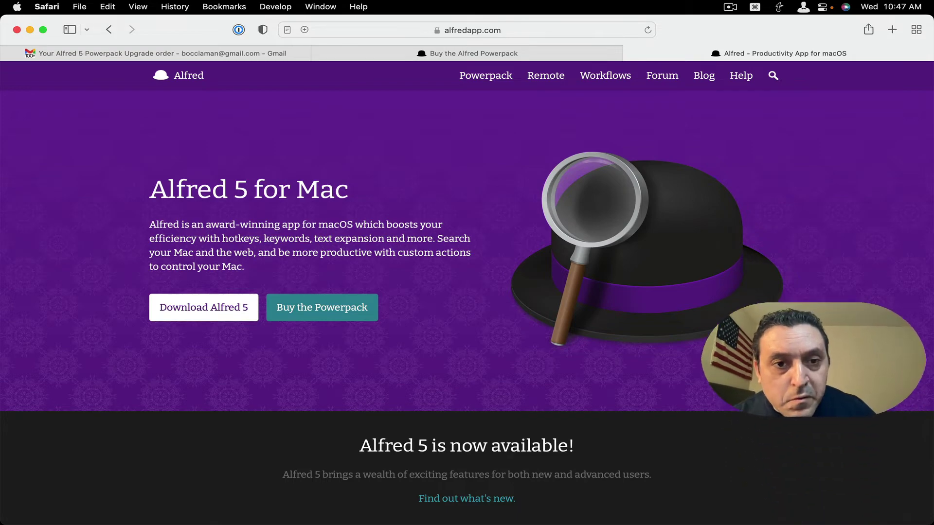
left_click(224, 317)
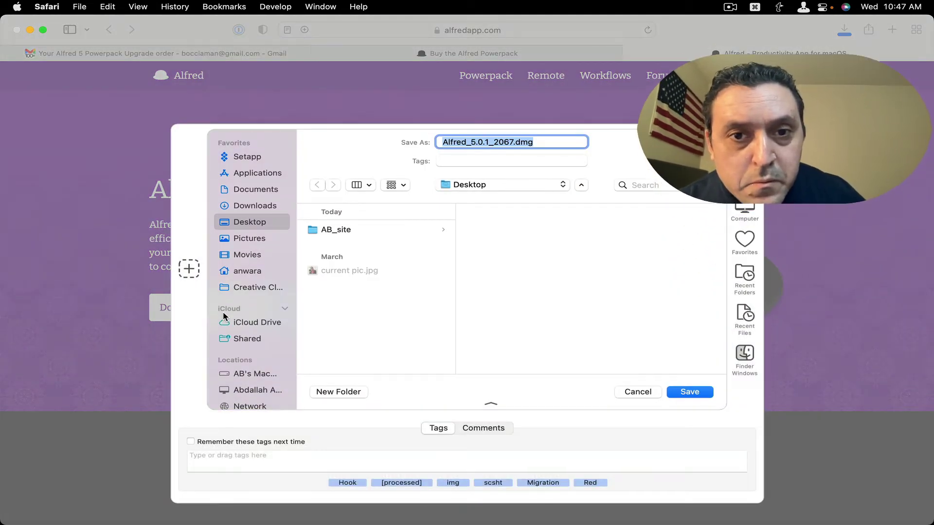
left_click(251, 207)
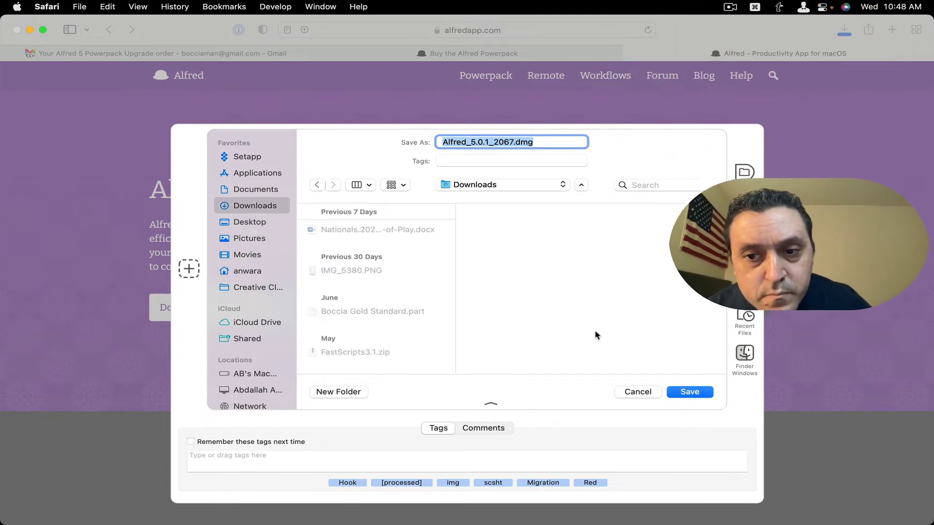
left_click(675, 393)
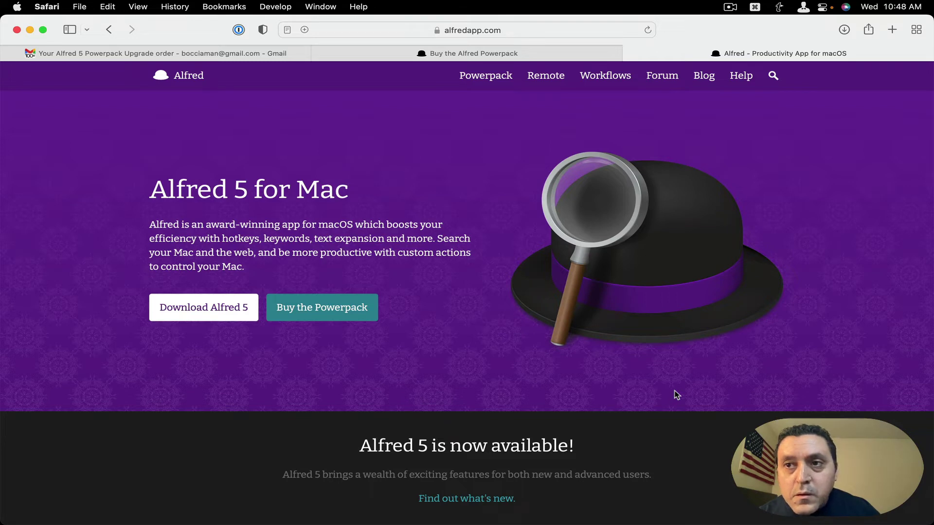
Open the downloaded Alfred_5.0.1_2067.dmg, copy Alfred 5.app into Applications, and close the installer window and downloads list
left_click(839, 31)
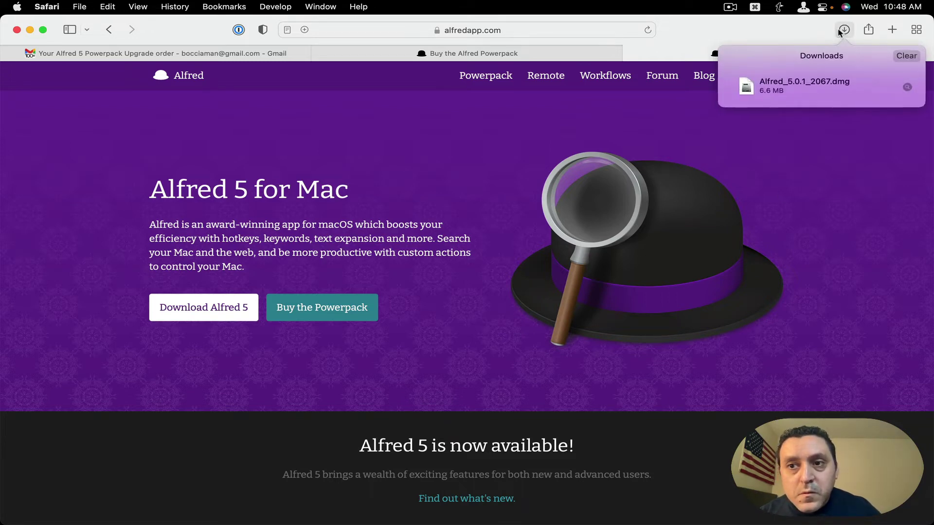
left_click(797, 84)
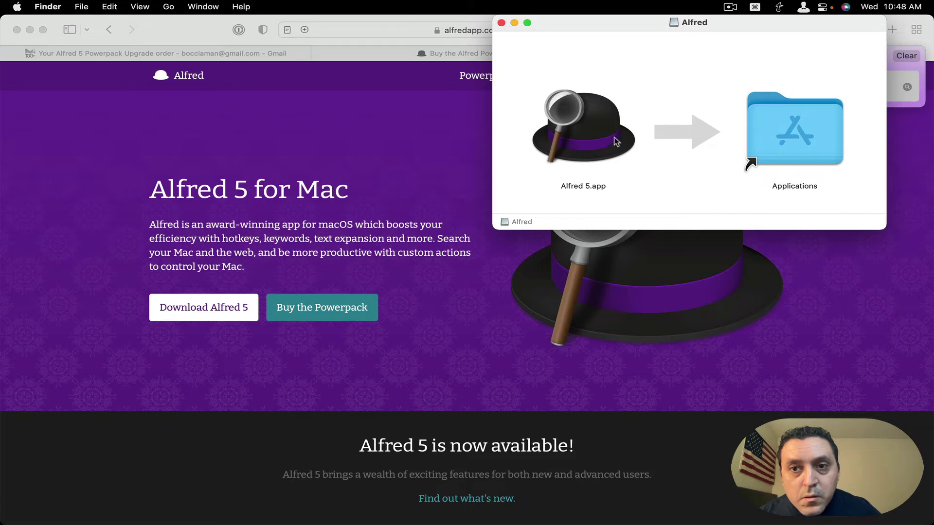
left_click(590, 134)
left_click_drag(590, 135, 765, 134)
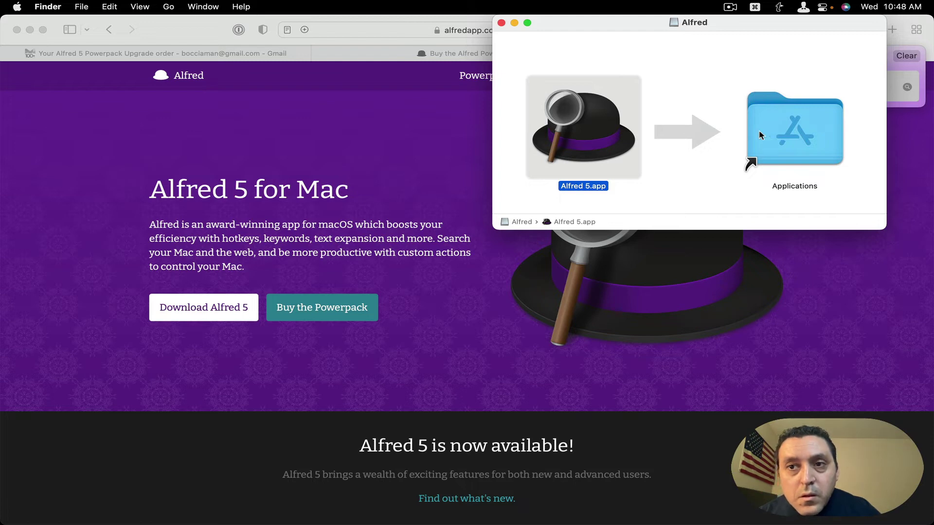
left_click(500, 23)
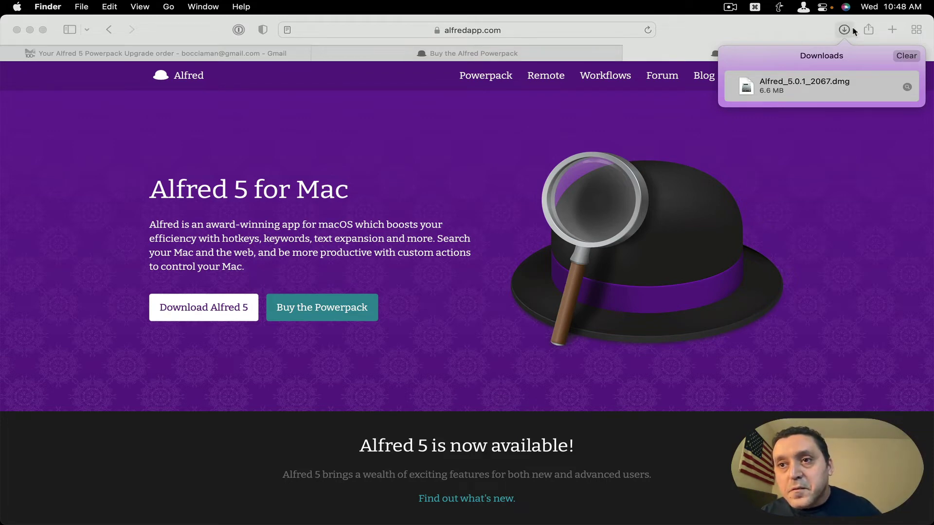
left_click(704, 34)
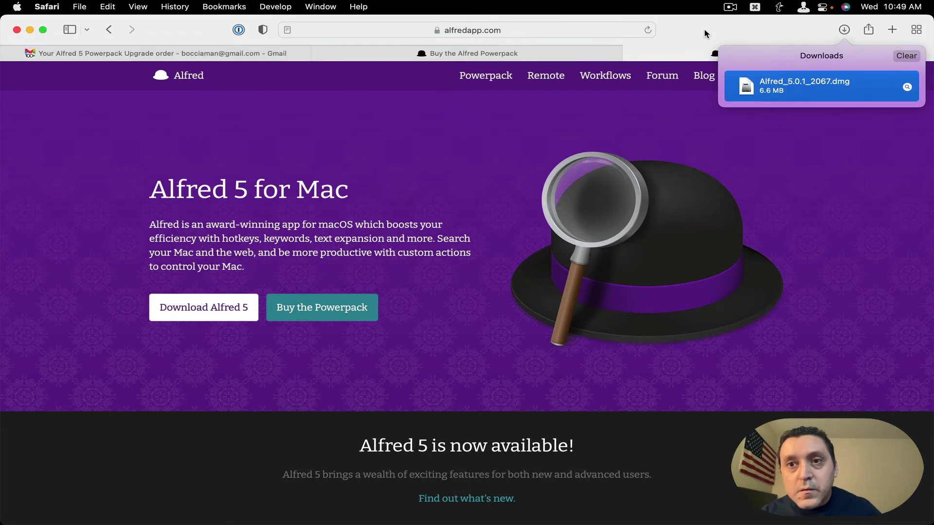
left_click(704, 30)
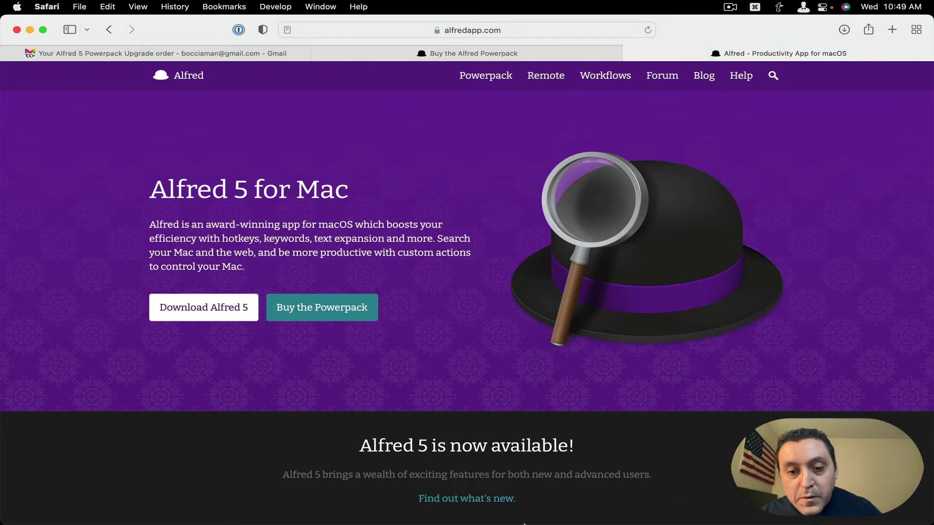
Switch to Finder, launch Alfred 5.app from the Applications folder, and begin its setup
mouse_move(520, 523)
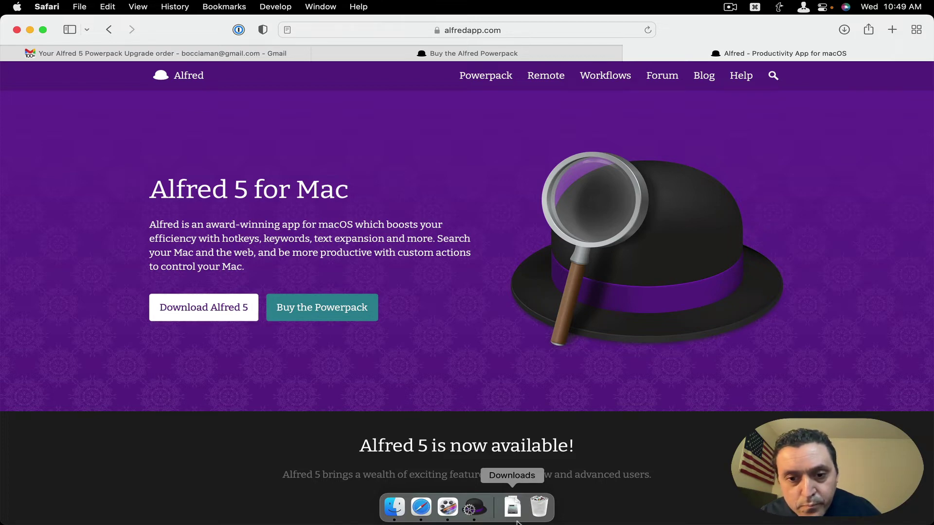
left_click(393, 508)
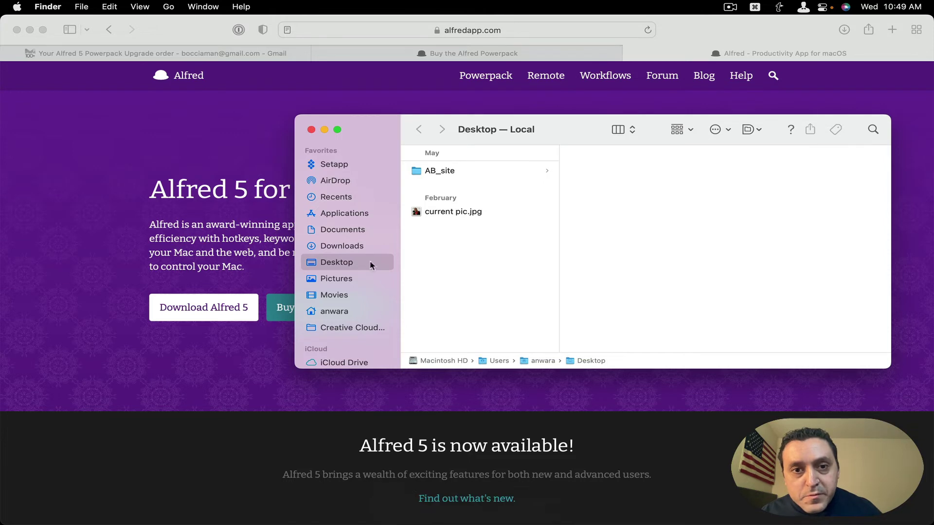
left_click(354, 212)
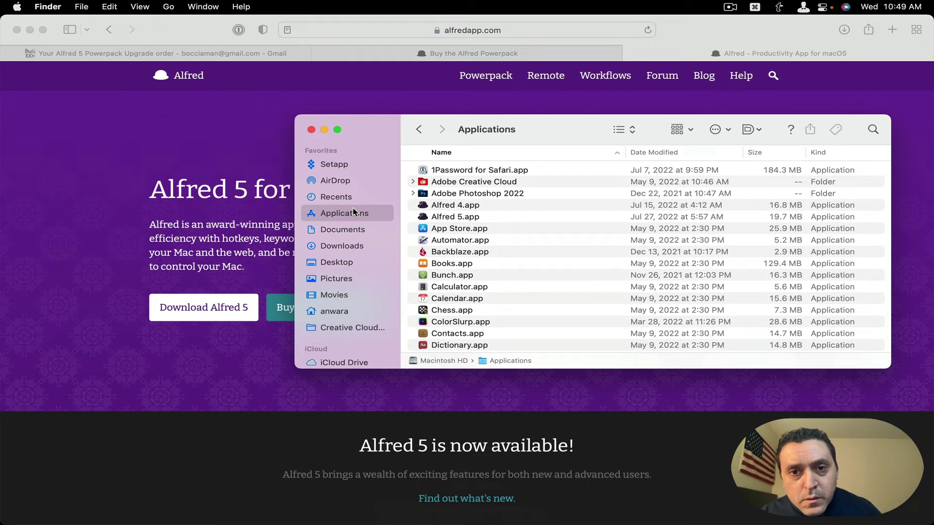
double_click(427, 217)
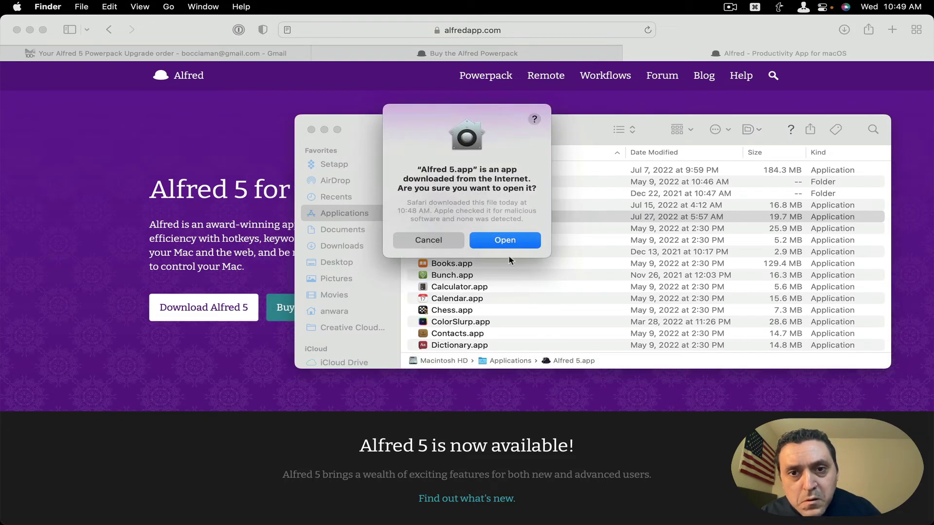
left_click(523, 244)
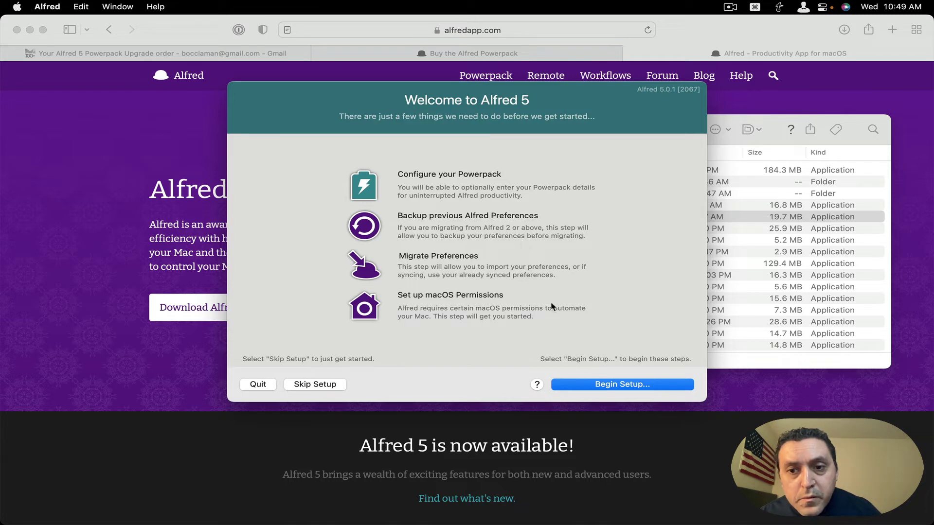
left_click(590, 380)
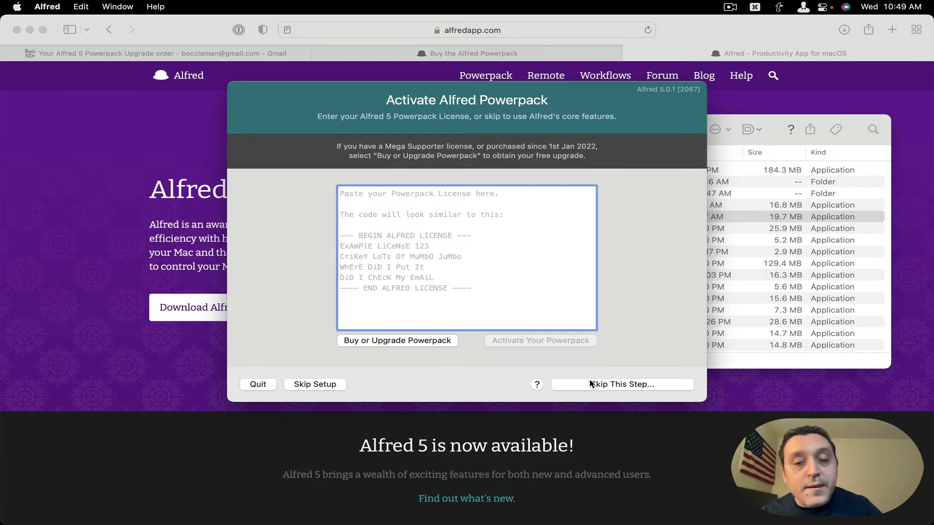
Copy the licence key from the Powerpack upgrade order email in Safari and activate the Powerpack with it in Alfred 5
key("super+Tab")
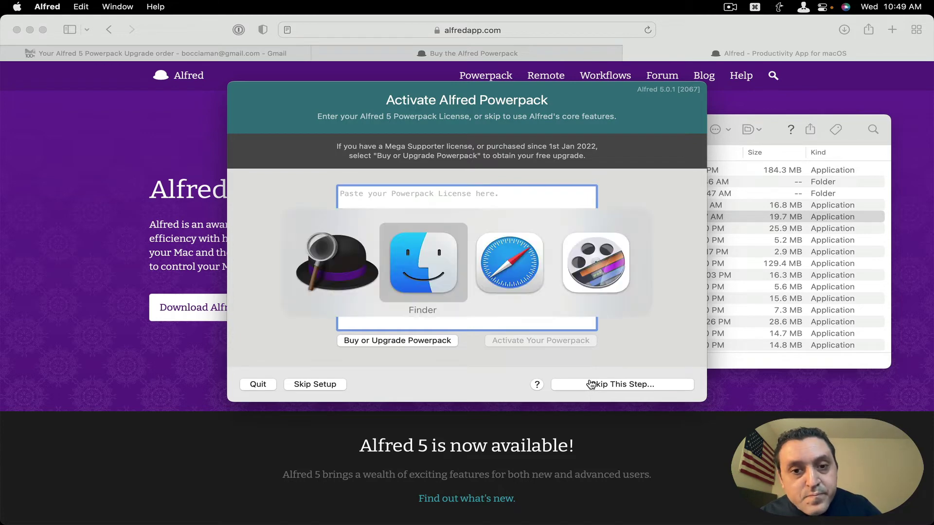
key("super+Tab")
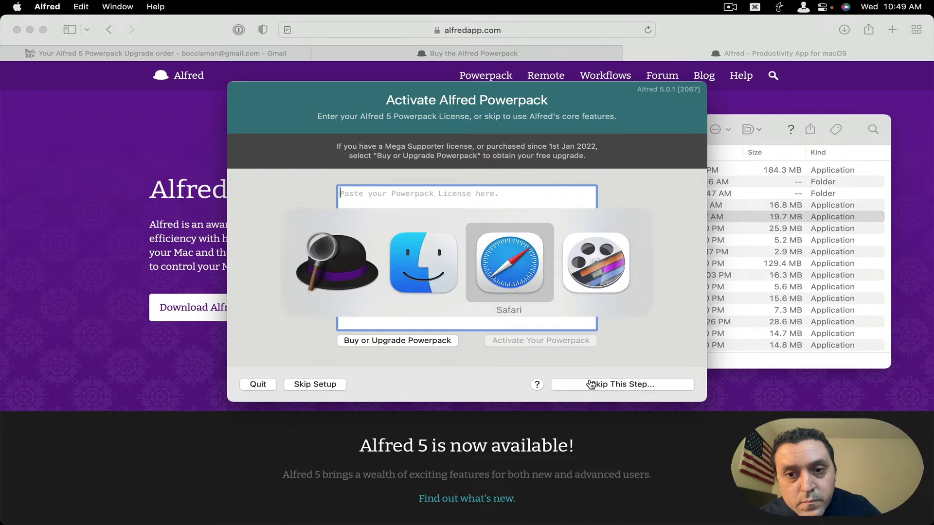
left_click(62, 54)
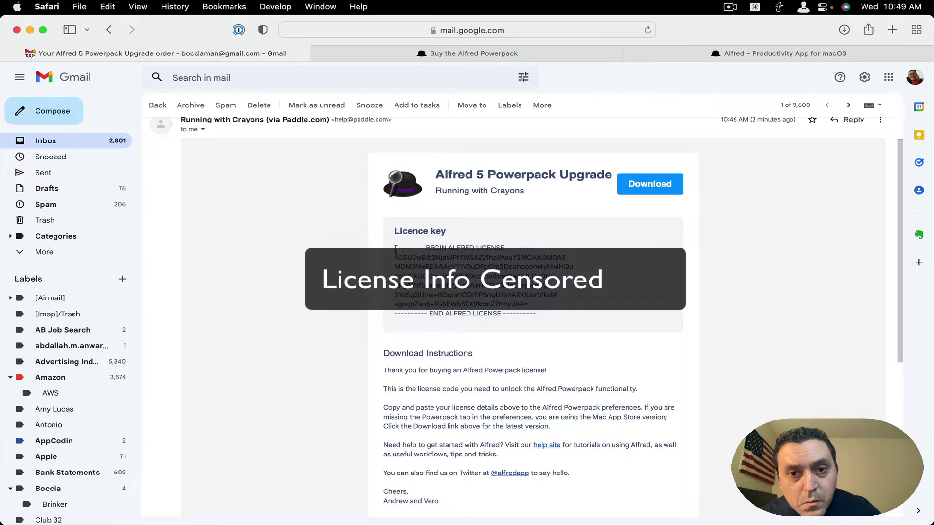
left_click_drag(396, 249, 509, 321)
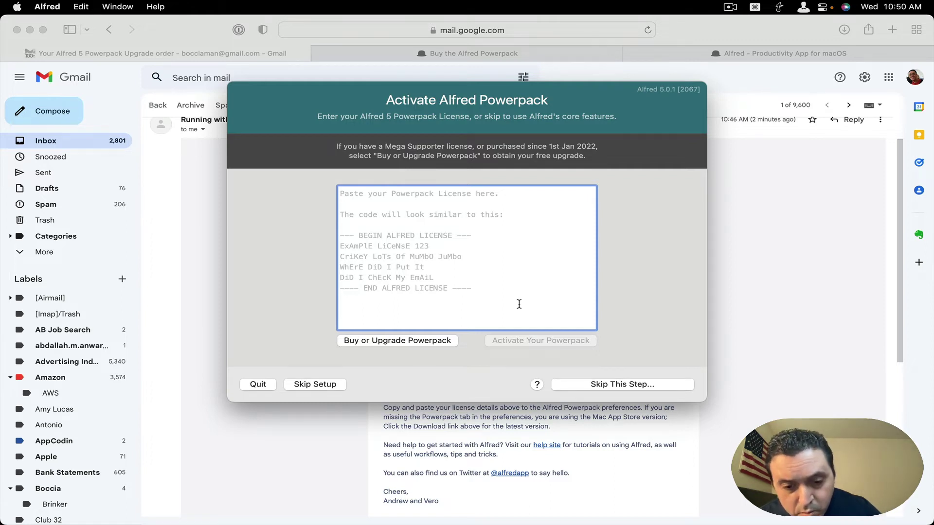
key("super+v")
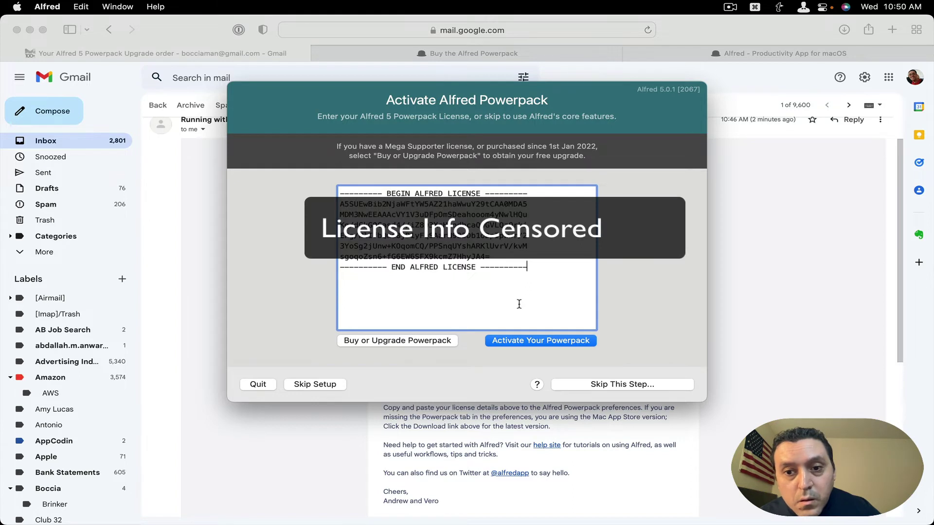
left_click(524, 341)
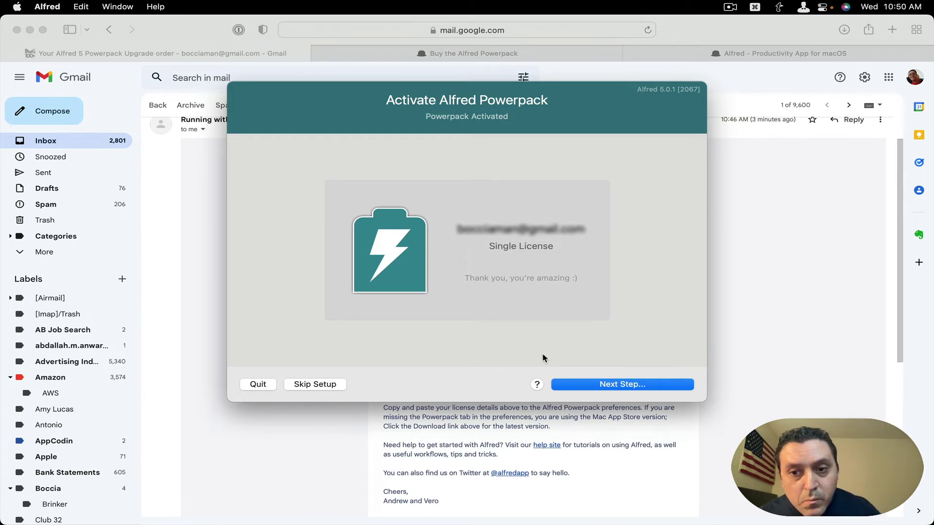
Continue the Alfred setup through preferences migration to macOS permissions, and review the Full Disk Access app list before closing System Preferences
left_click(583, 384)
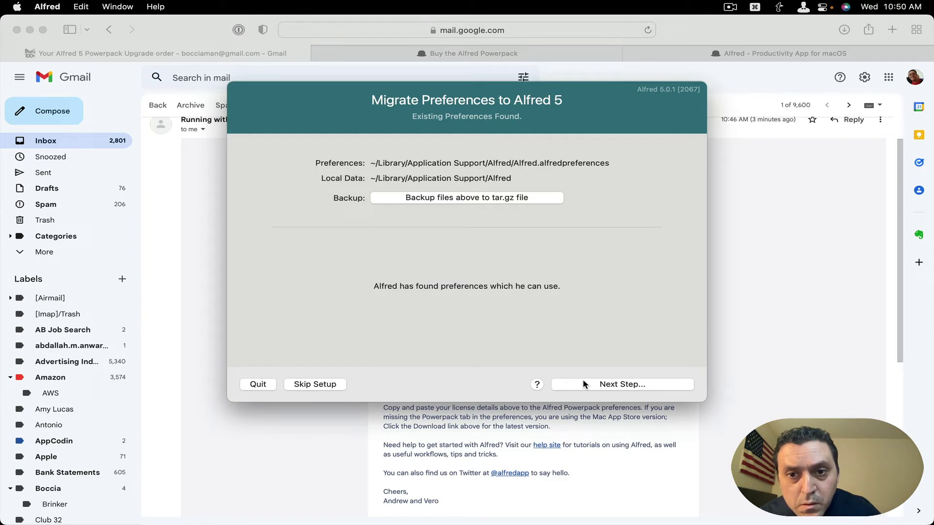
left_click(584, 385)
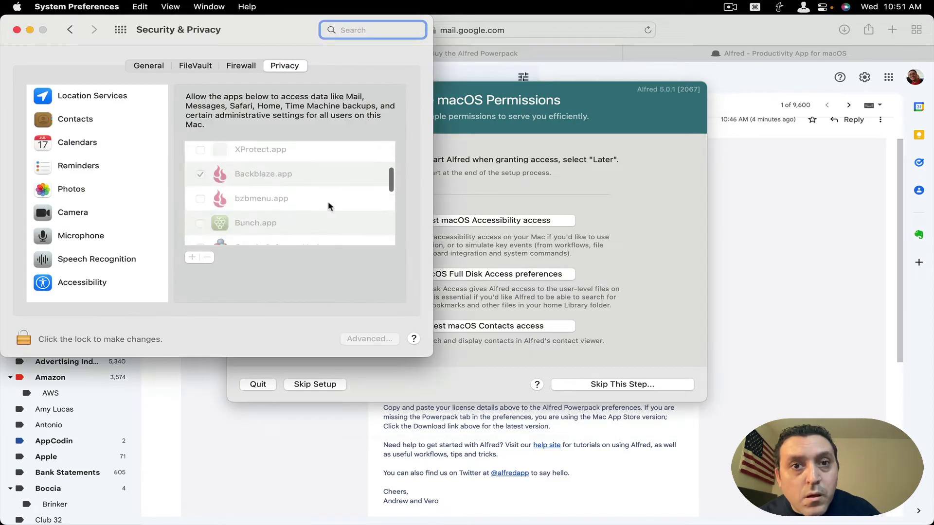
scroll(325, 252, "up", 3)
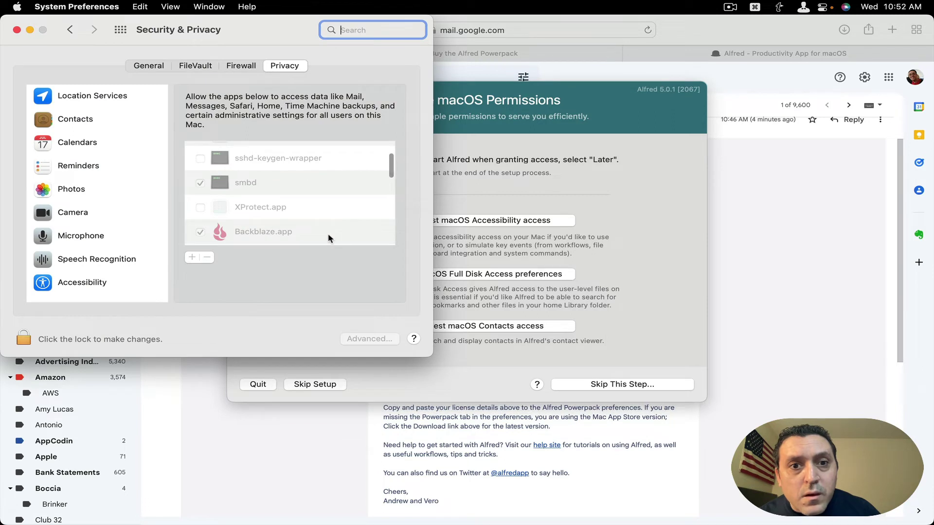
scroll(329, 238, "down", 5)
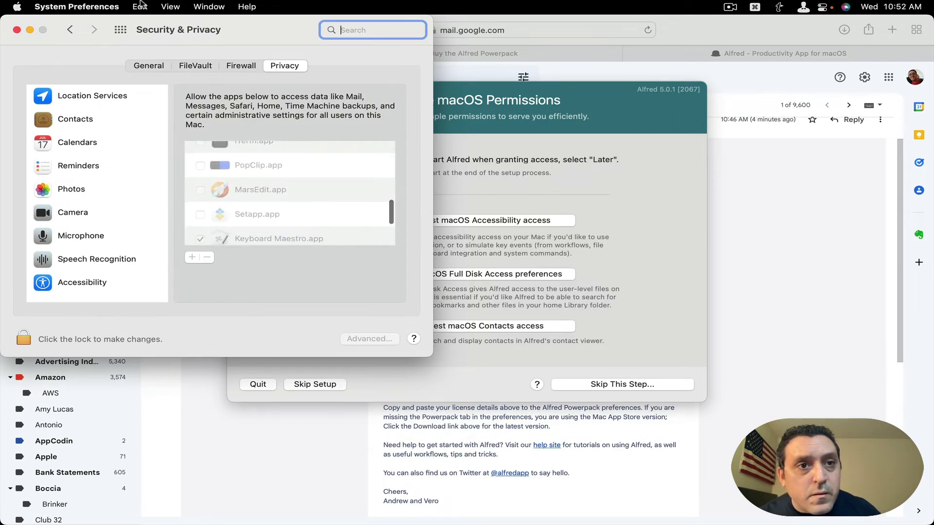
left_click(16, 29)
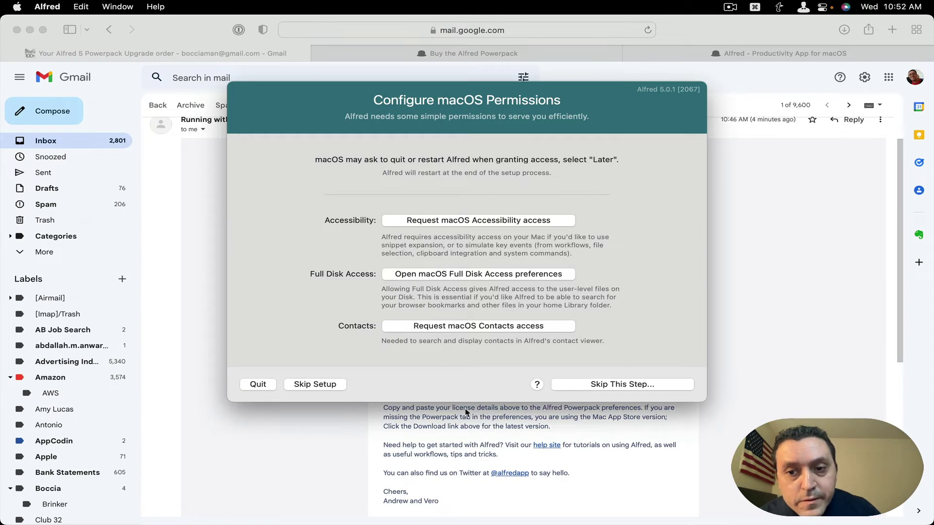
Finish the Alfred 5 setup by skipping the macOS permissions step, start Alfred, and view the change log in its update preferences
left_click(578, 385)
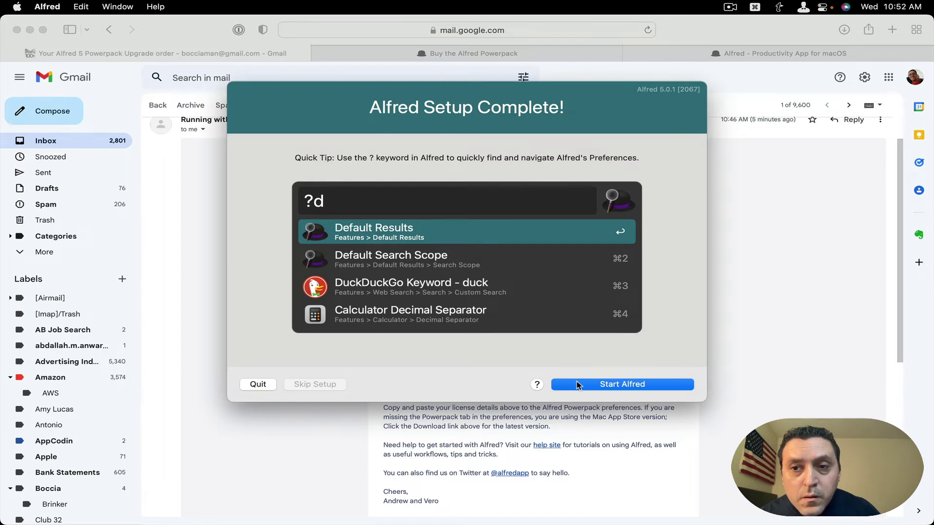
left_click(576, 385)
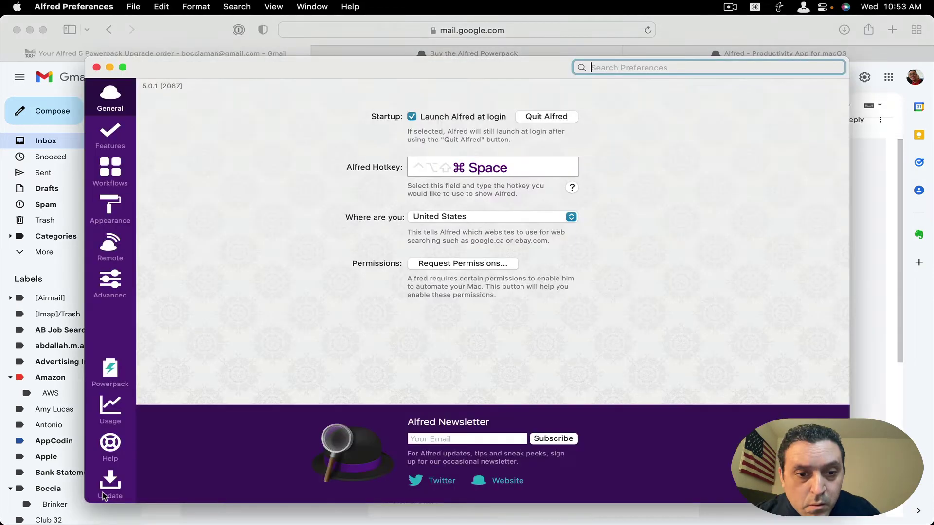
left_click(105, 495)
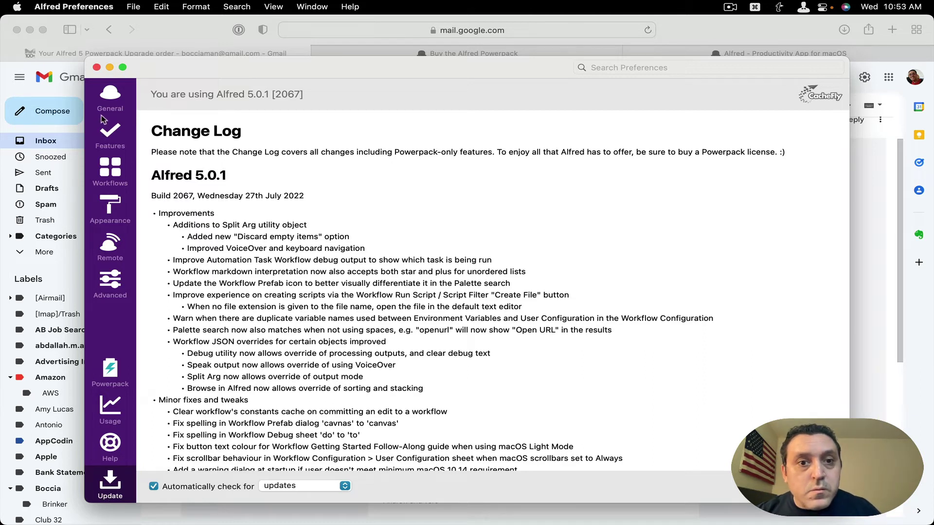
Close the Alfred preferences and the Gmail and Powerpack purchase tabs in Safari
left_click(96, 68)
left_click(7, 53)
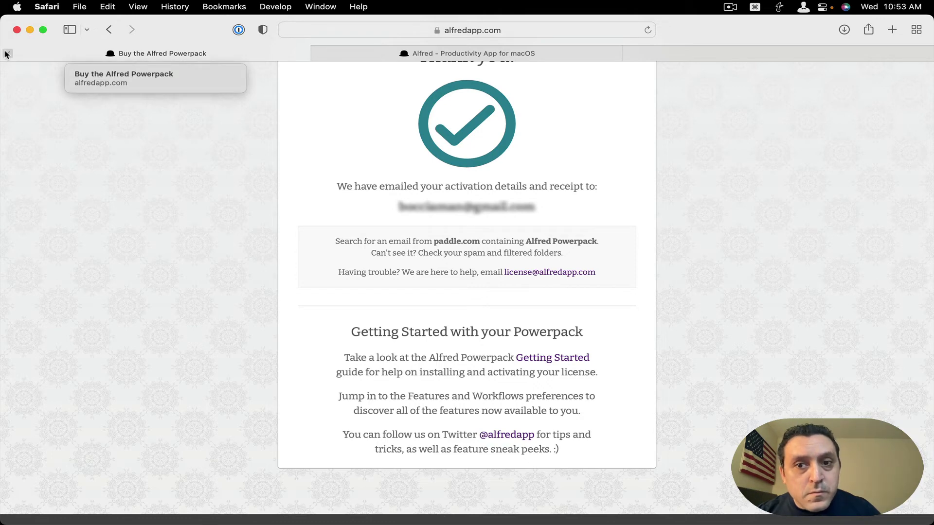
left_click(6, 53)
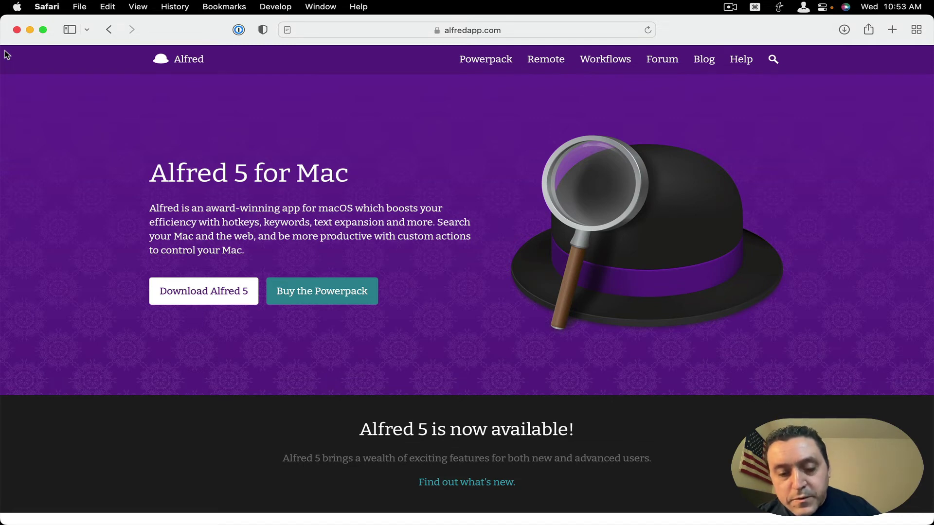
Bring up the Alfred search bar and search for files matching 'appl
key("alt+space")
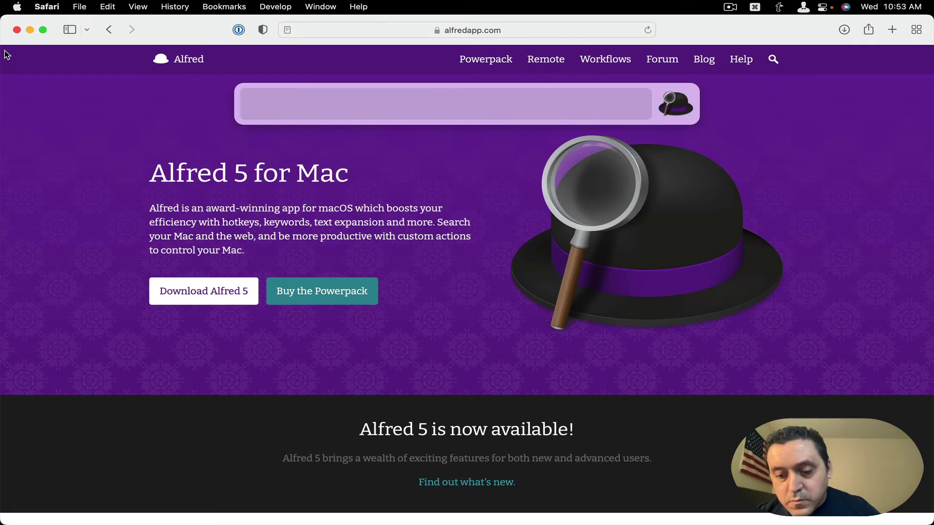
type("'")
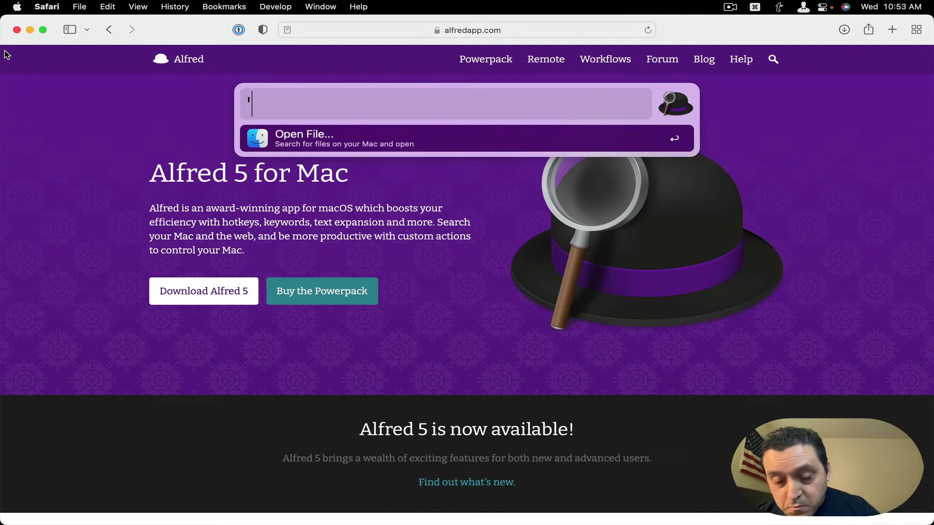
type("app")
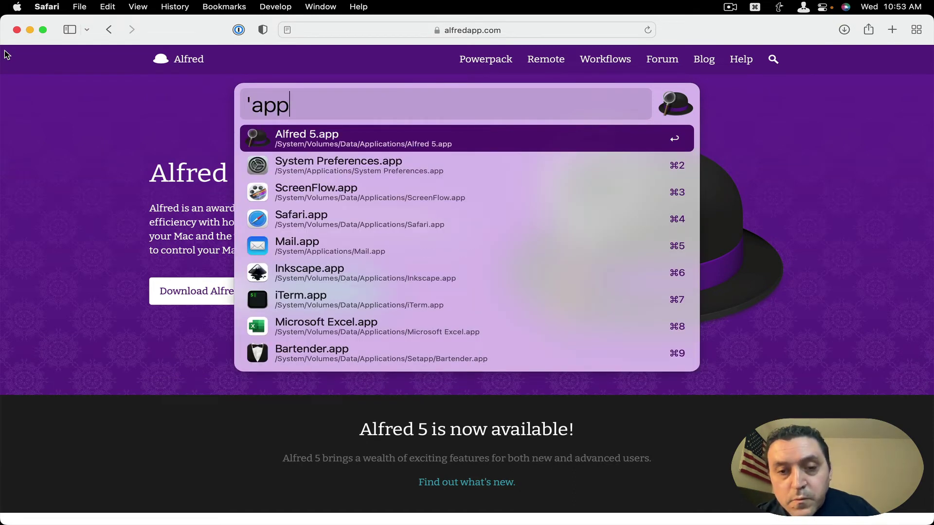
type("l")
View the file actions available for the first search result and return to the results list
key("Right")
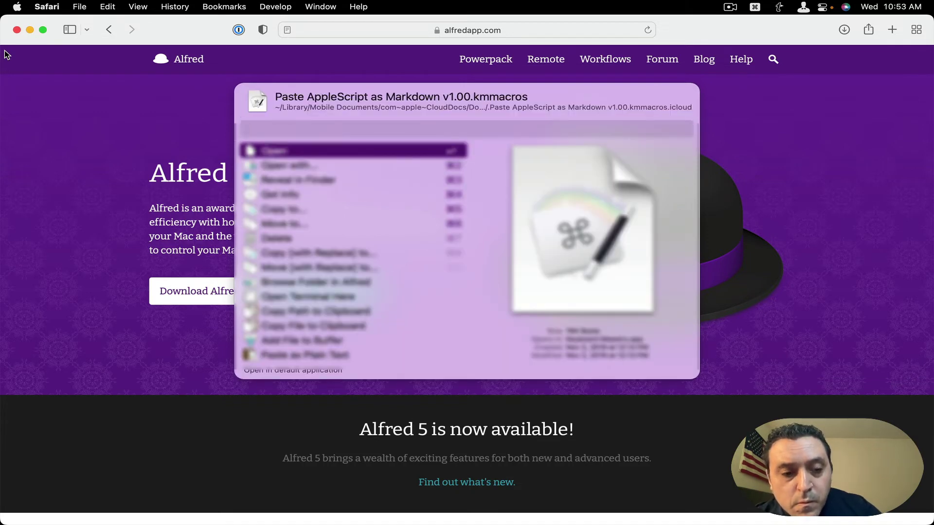
key("Left")
key("Right")
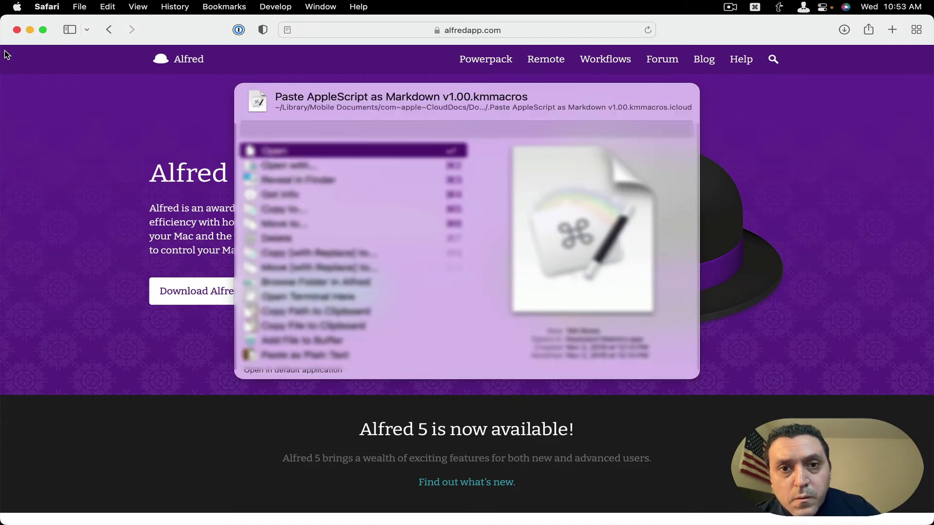
key("Left")
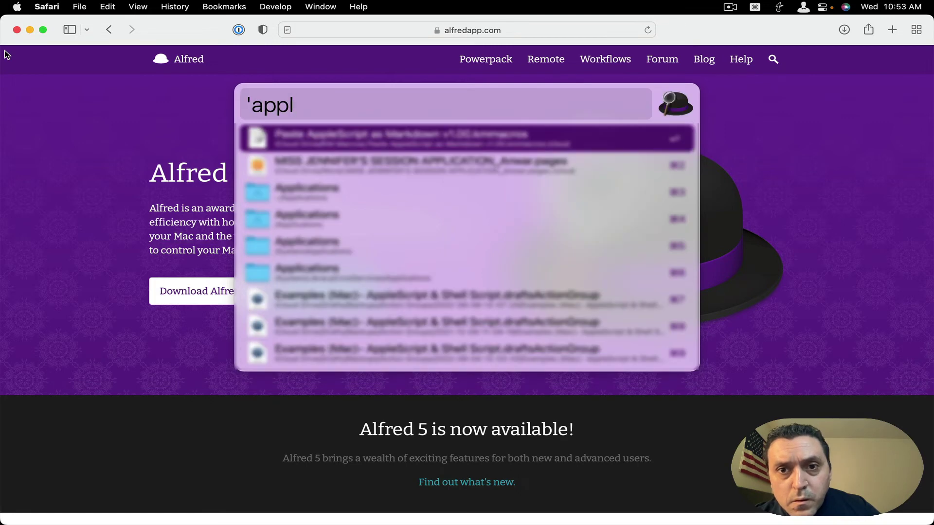
Open the home folder's Applications folder from the results, and close its Finder window to get back to the main Applications window
key("Down")
key("Down")
key("Down")
key("Down")
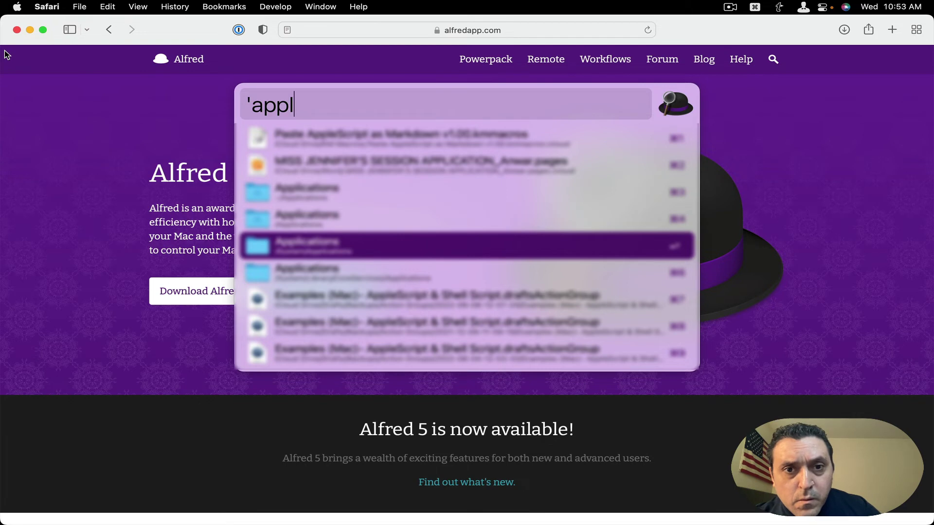
key("Up")
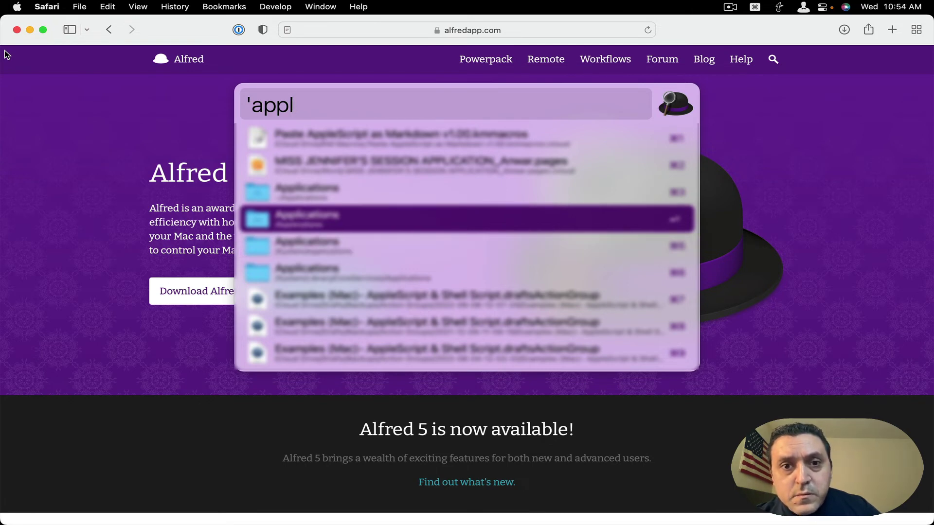
key("Up")
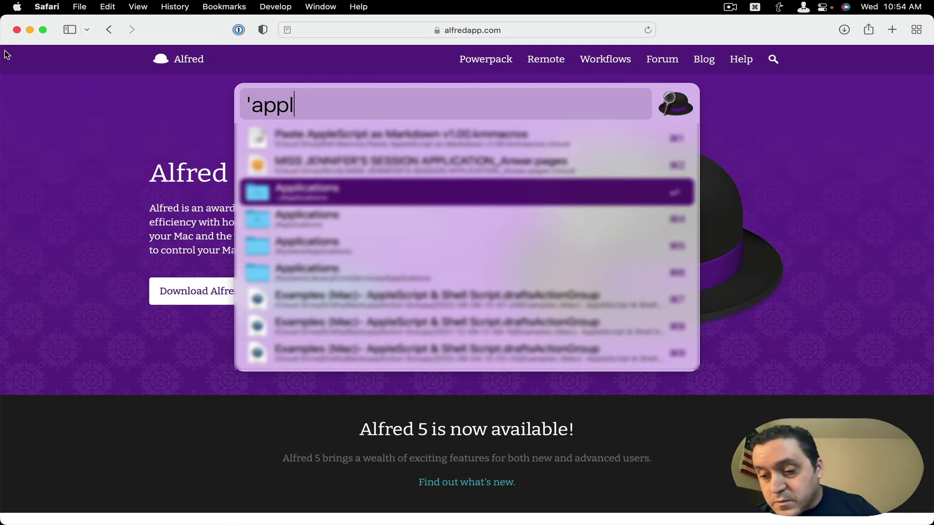
key("Return")
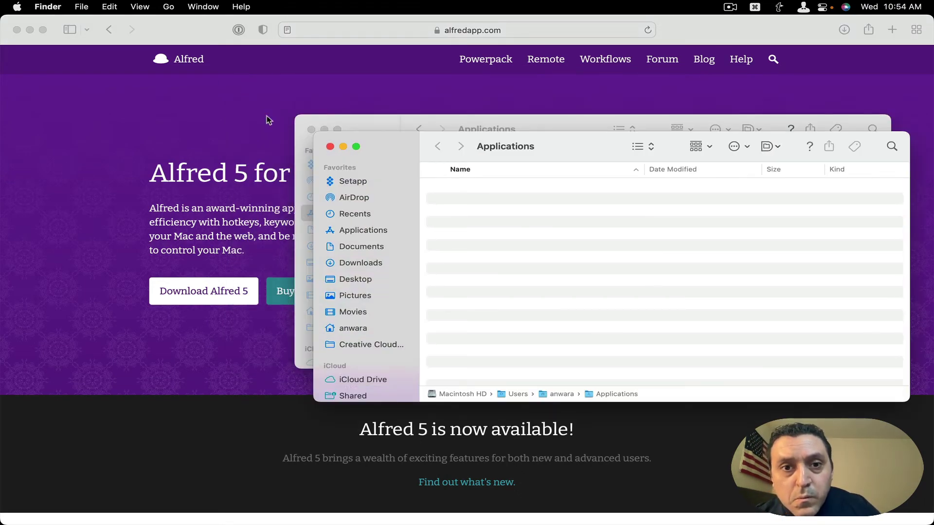
left_click(329, 147)
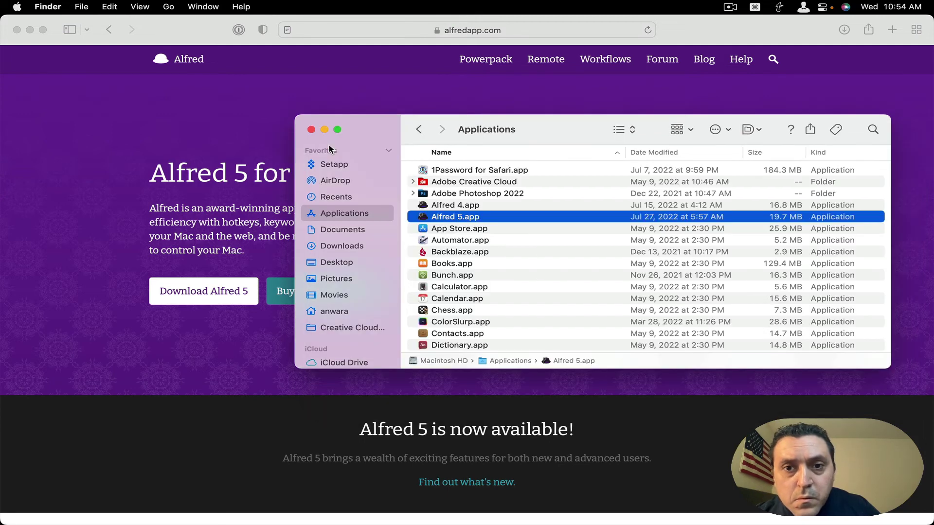
Move Alfred 4.app from the Applications folder to the Trash and close the Finder window
key("Up")
key("Up")
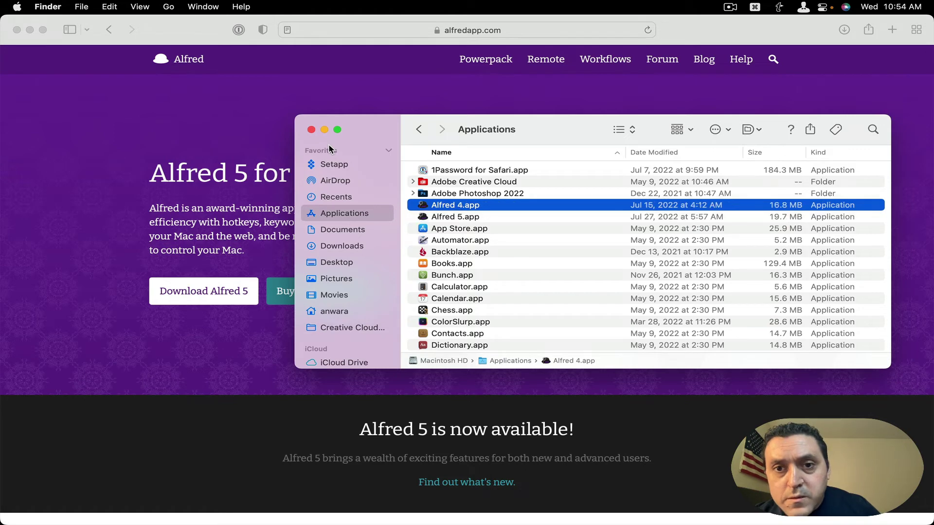
key("Down")
key("Down")
key("Up")
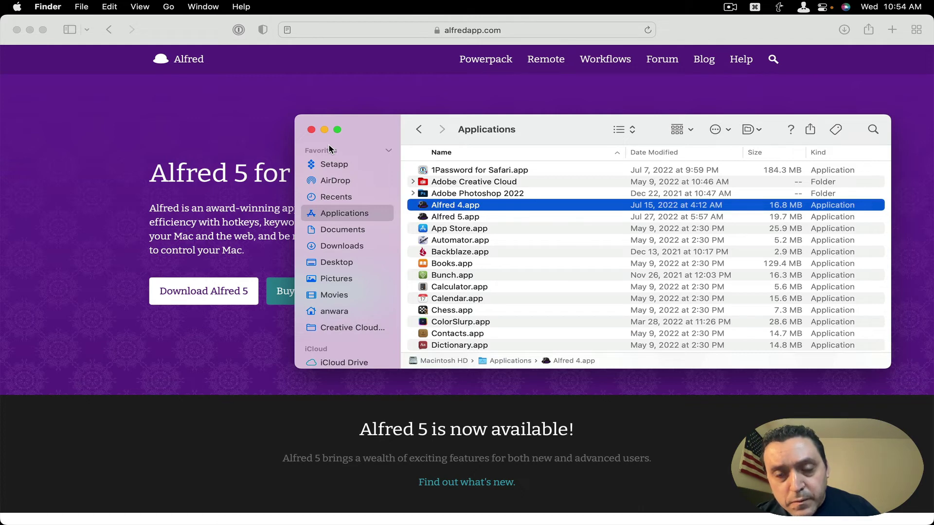
key("super+BackSpace")
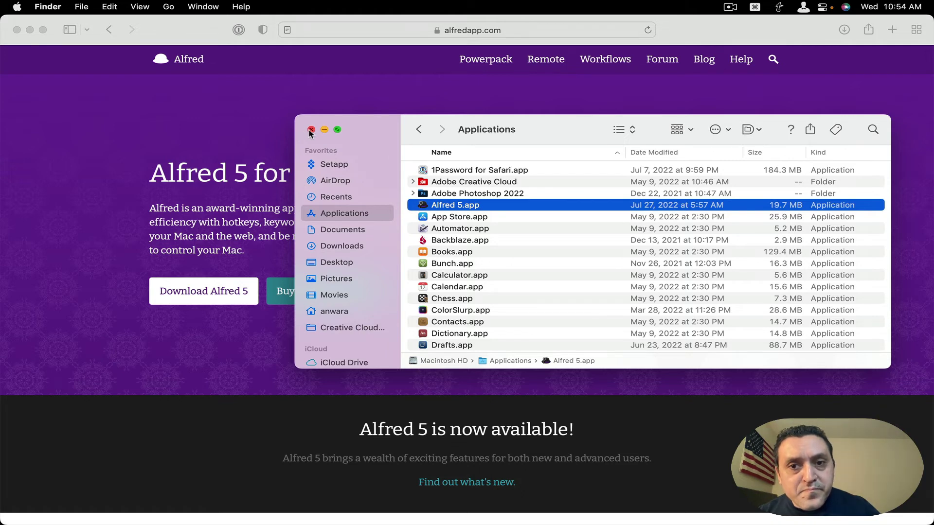
left_click(311, 130)
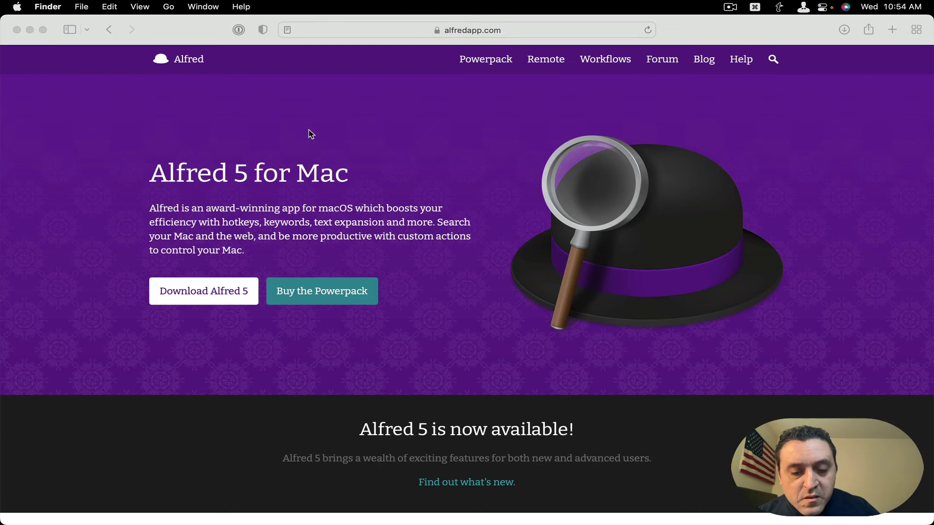
Open the Alfred preferences from its search bar and review the Bypass, Desktop and Emoji search workflows
key("alt+space")
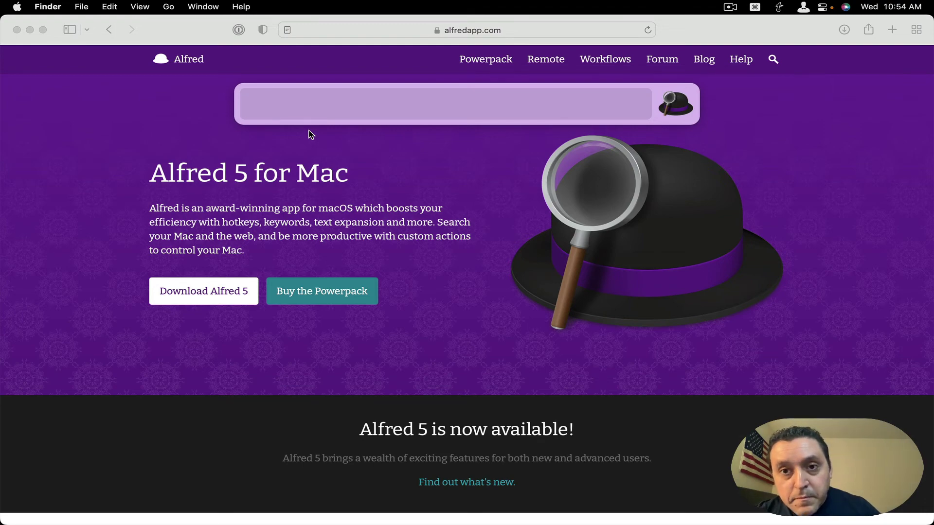
key("super+comma")
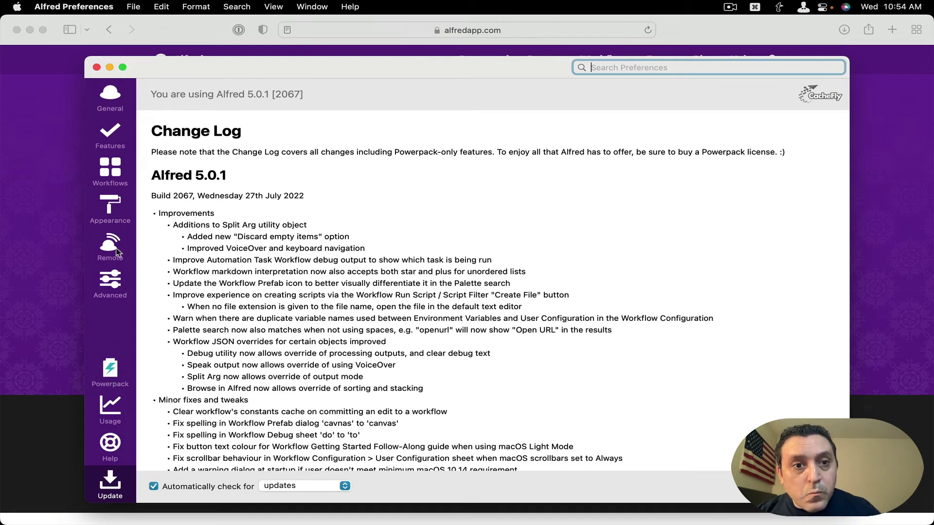
left_click(120, 180)
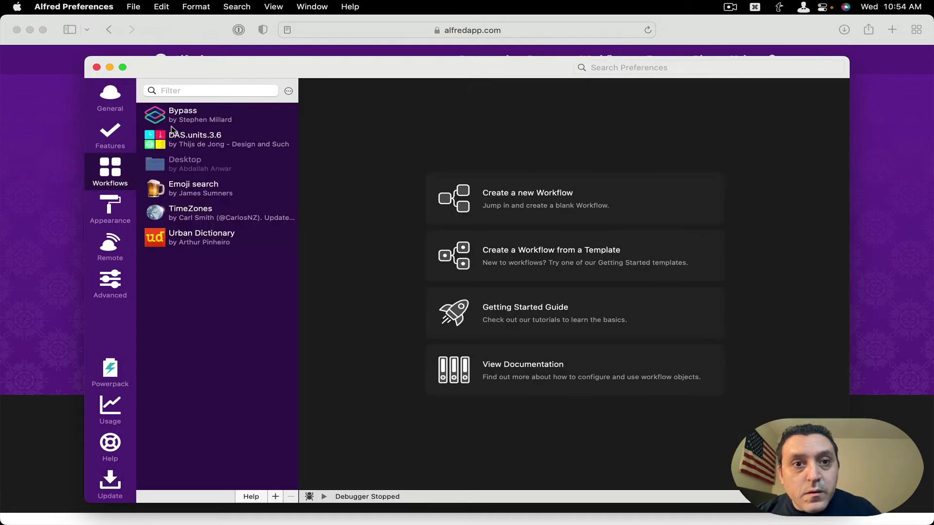
left_click(173, 126)
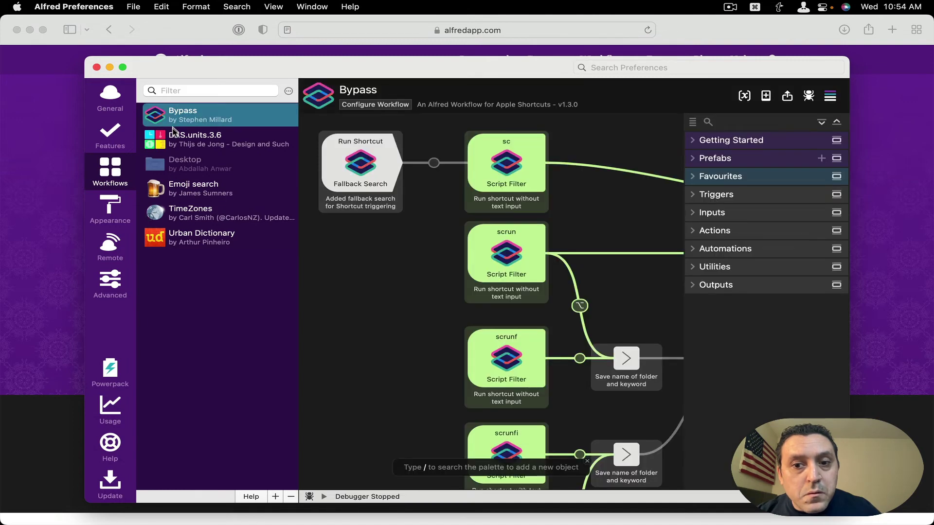
left_click(170, 162)
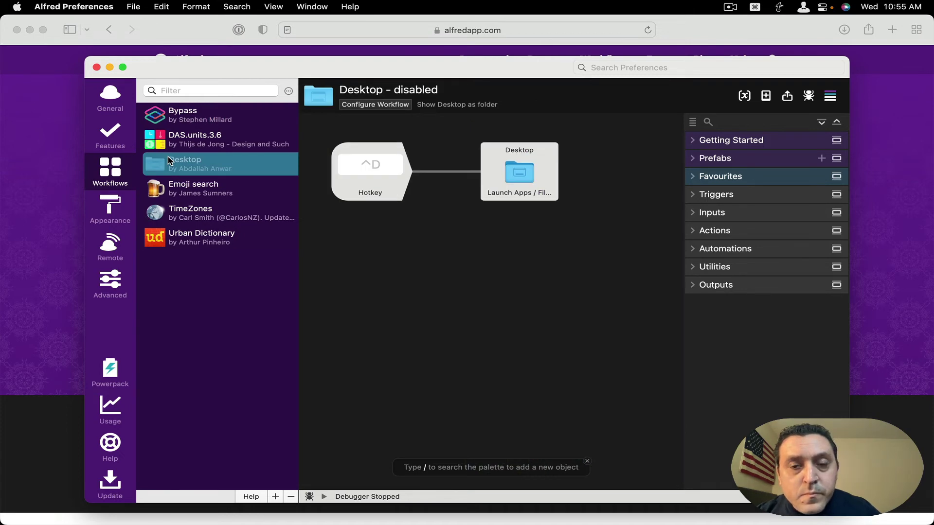
left_click(165, 188)
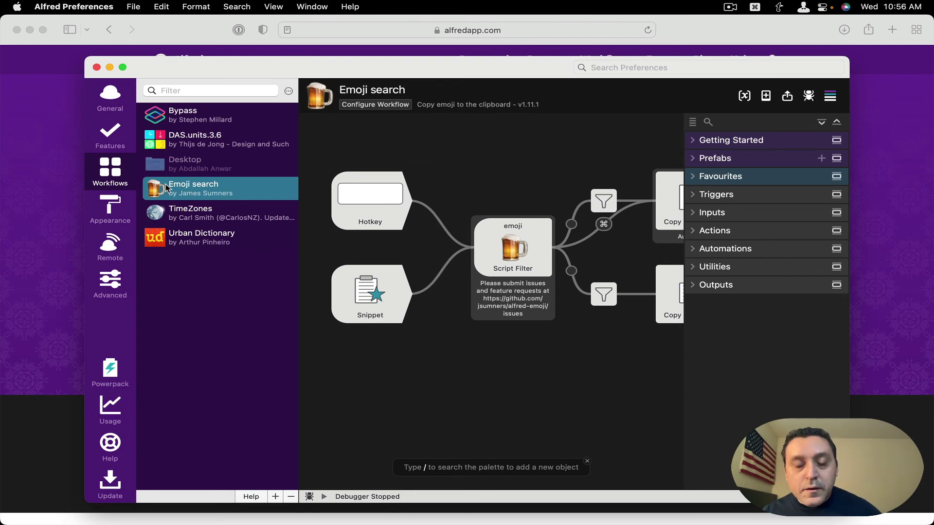
Test the Urban Dictionary workflow in Alfred with the query "ud treehugger", dismiss the results, and close the preferences
key("alt+space")
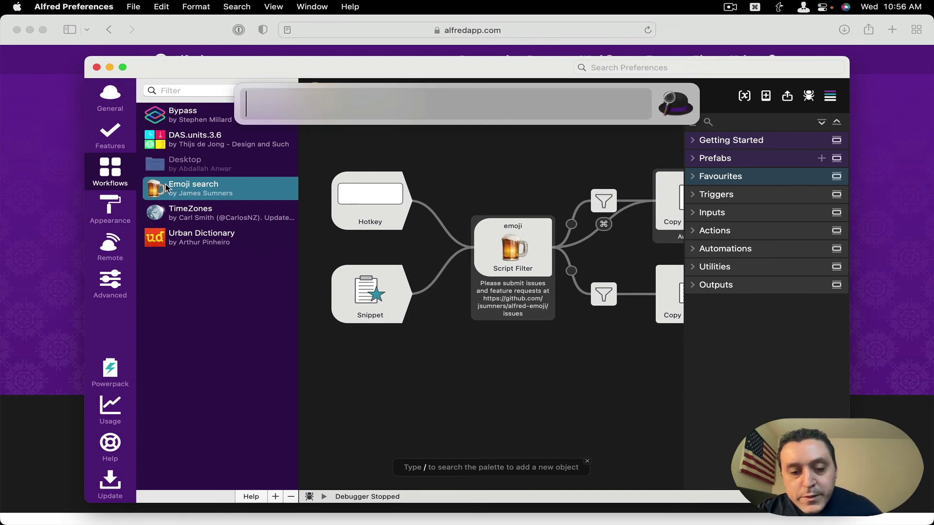
type("ud")
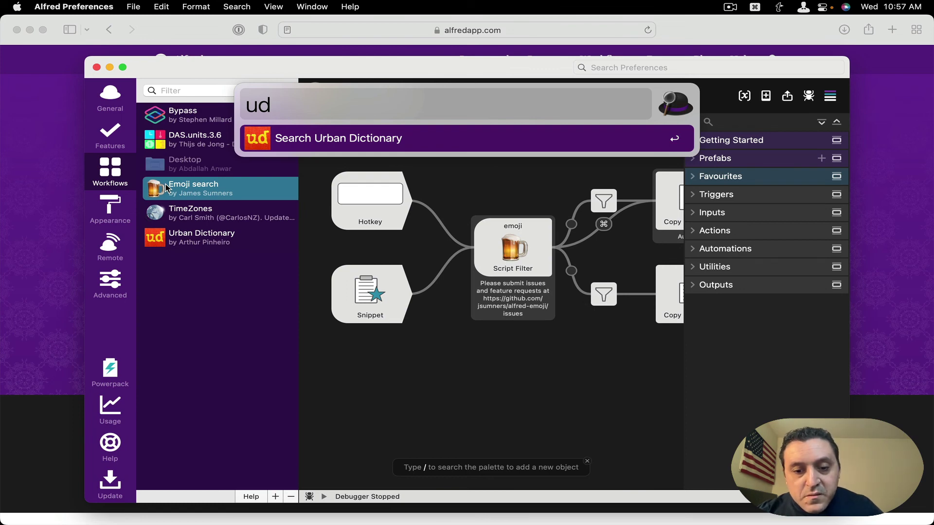
type("tree")
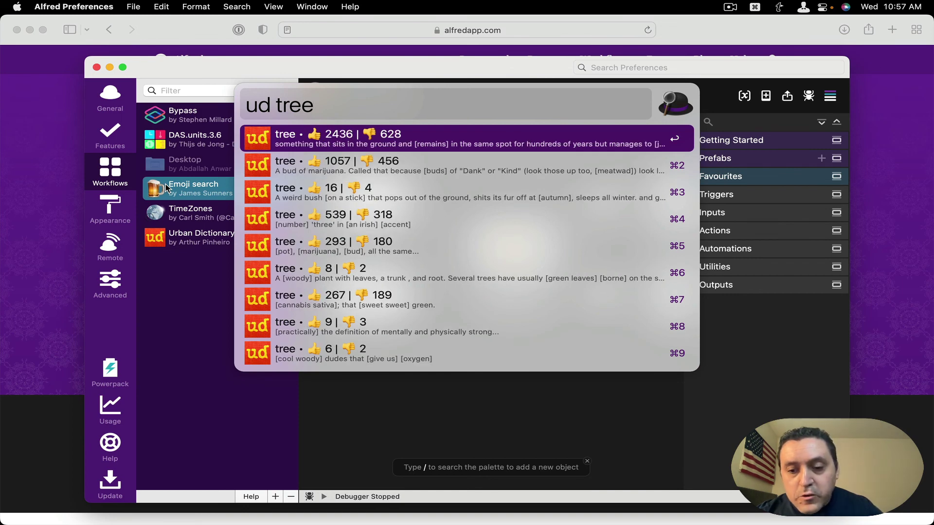
type("hugg")
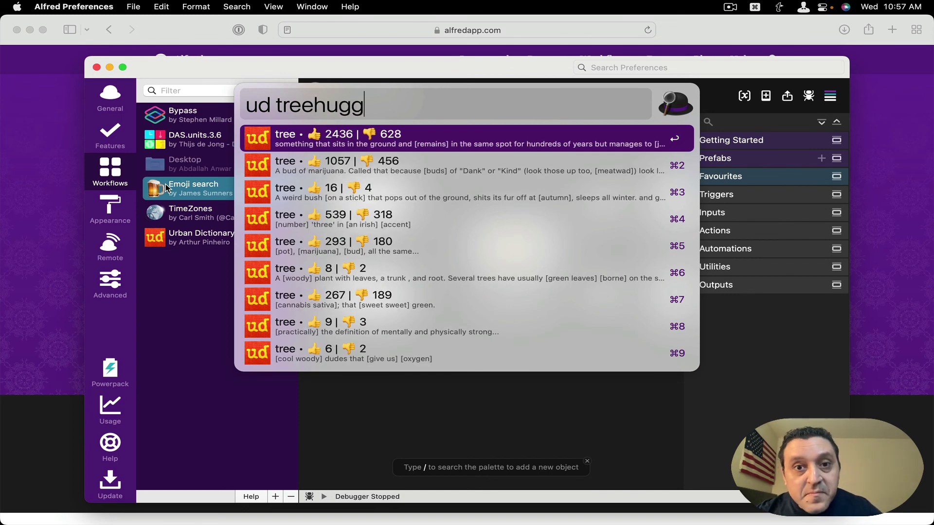
type("er")
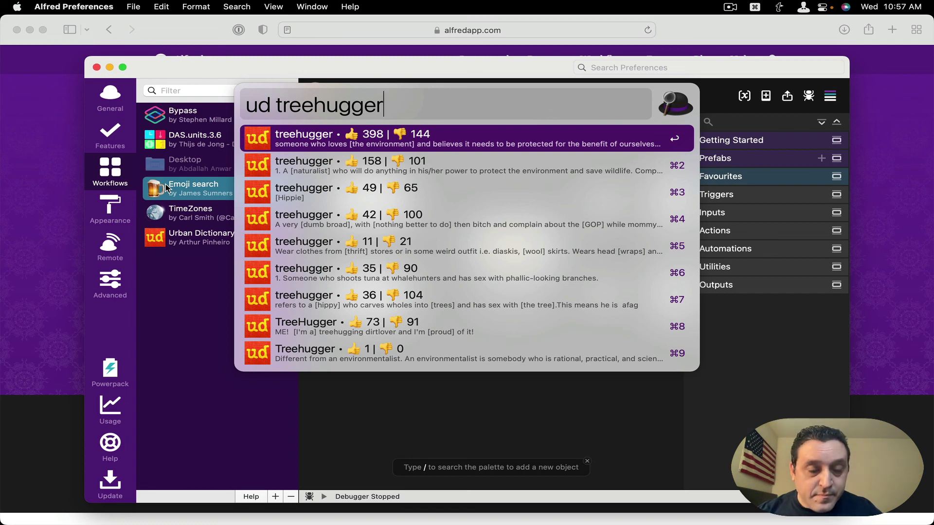
key("Escape")
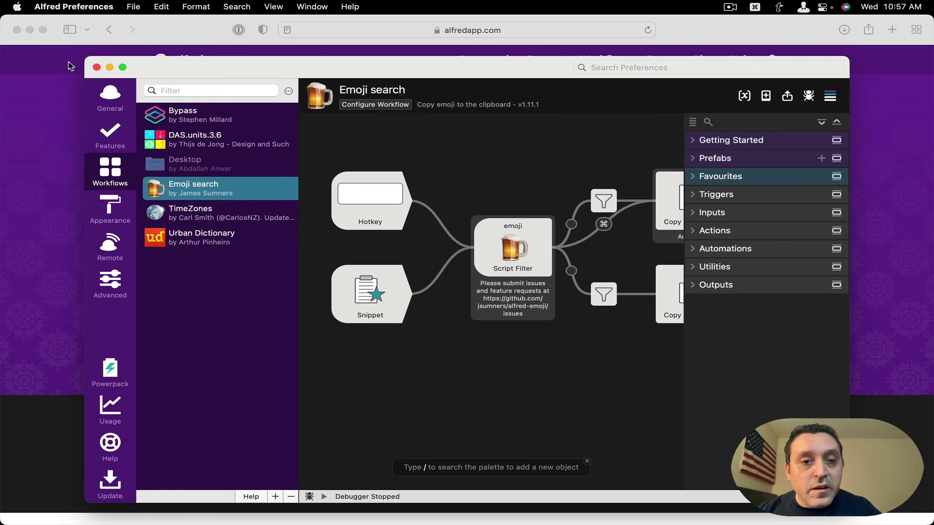
left_click(96, 68)
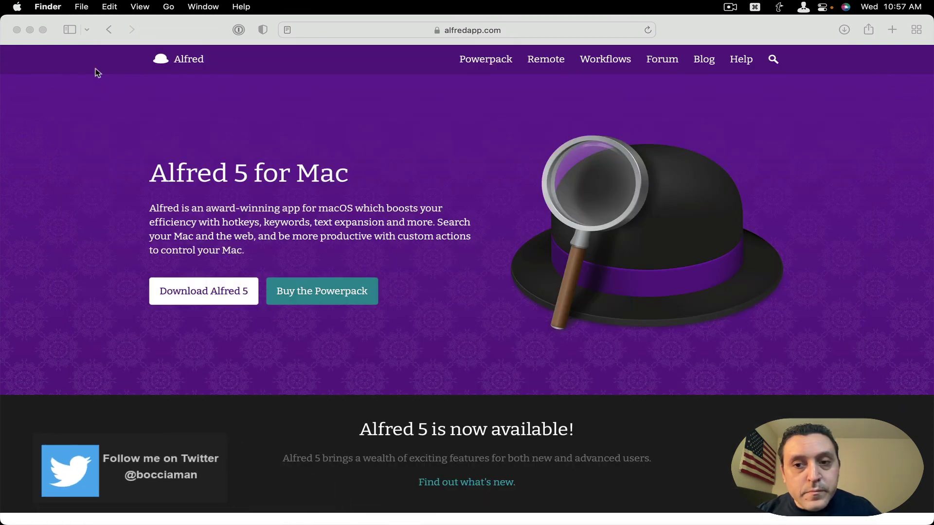